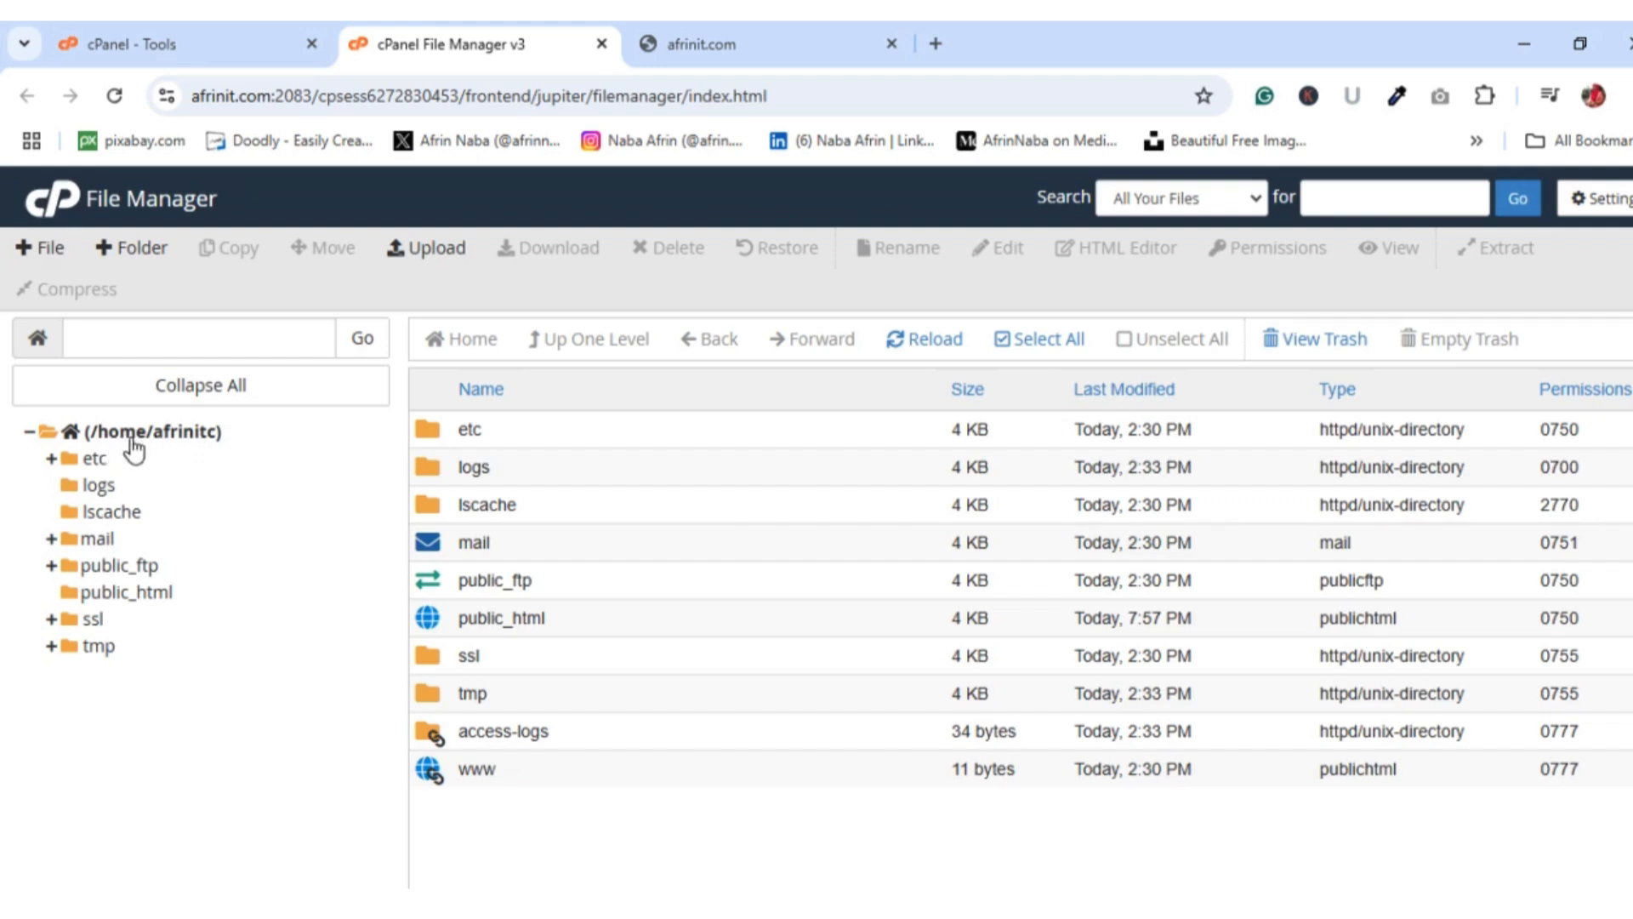
Check the contents of the public_html folder and open the Softaculous Apps Installer from the cPanel tools.
left_click(130, 593)
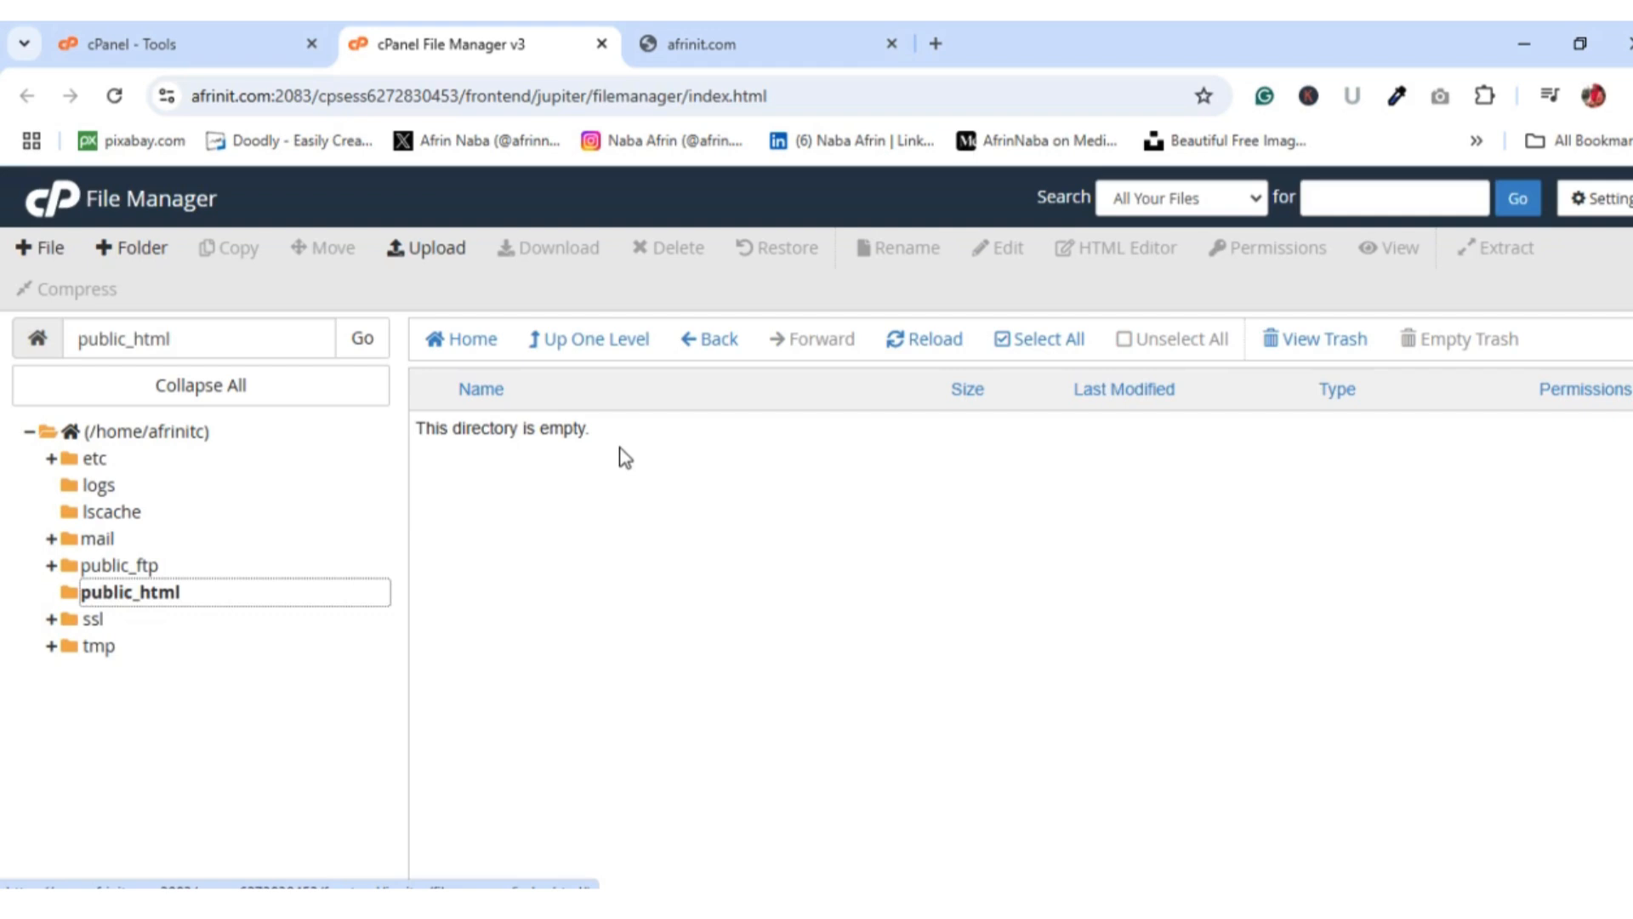
left_click(181, 34)
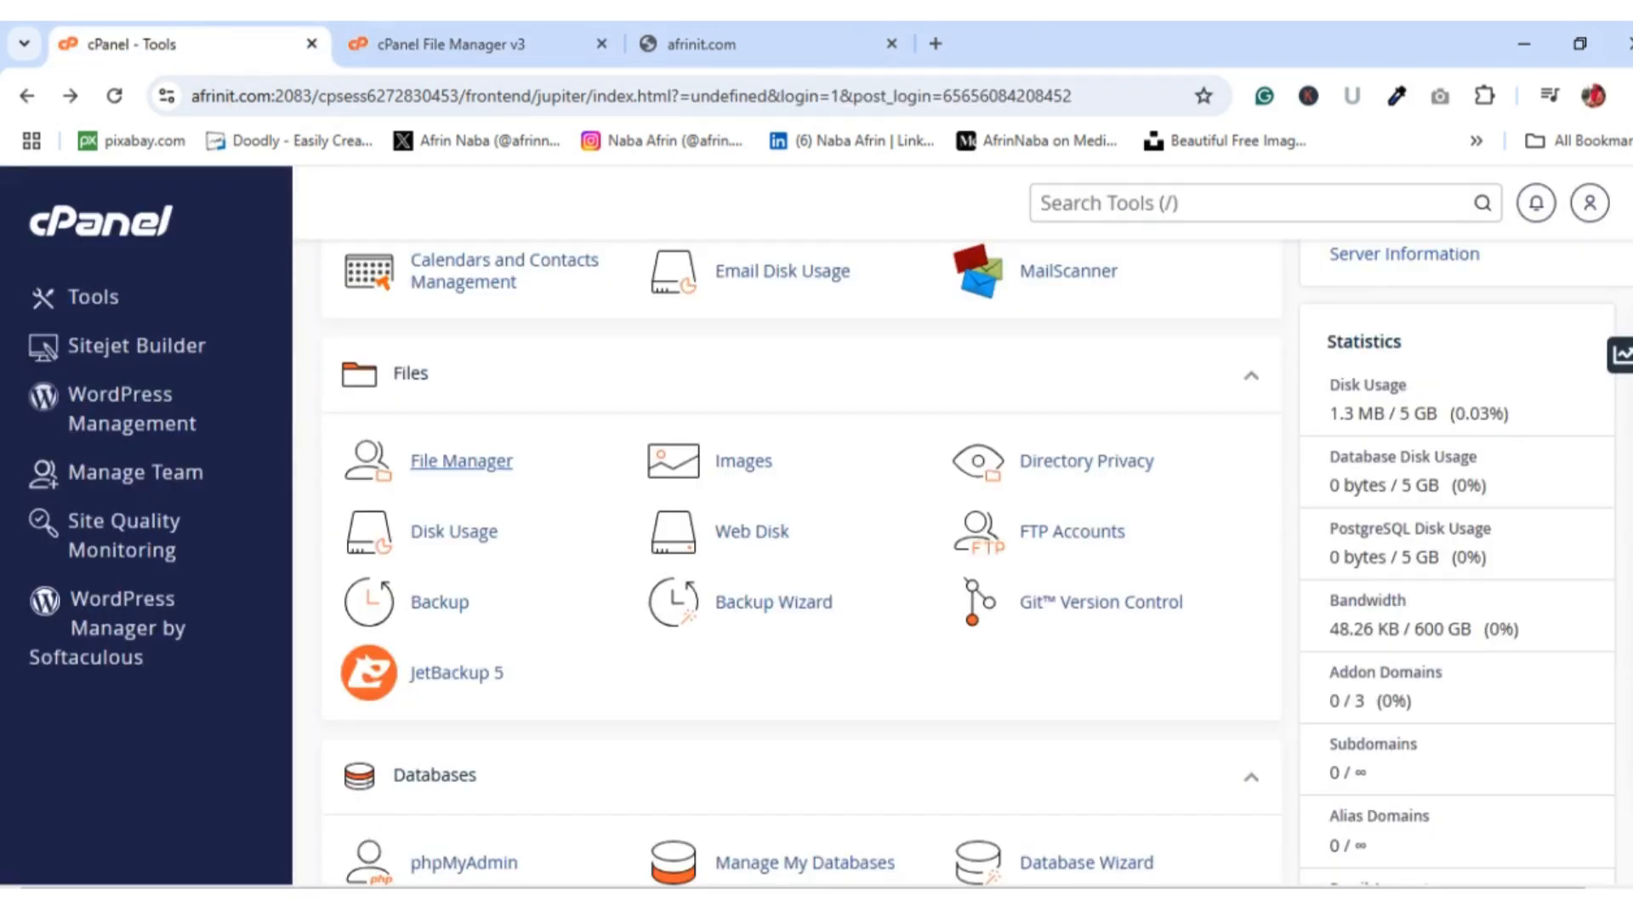
scroll(801, 562, "down", 6)
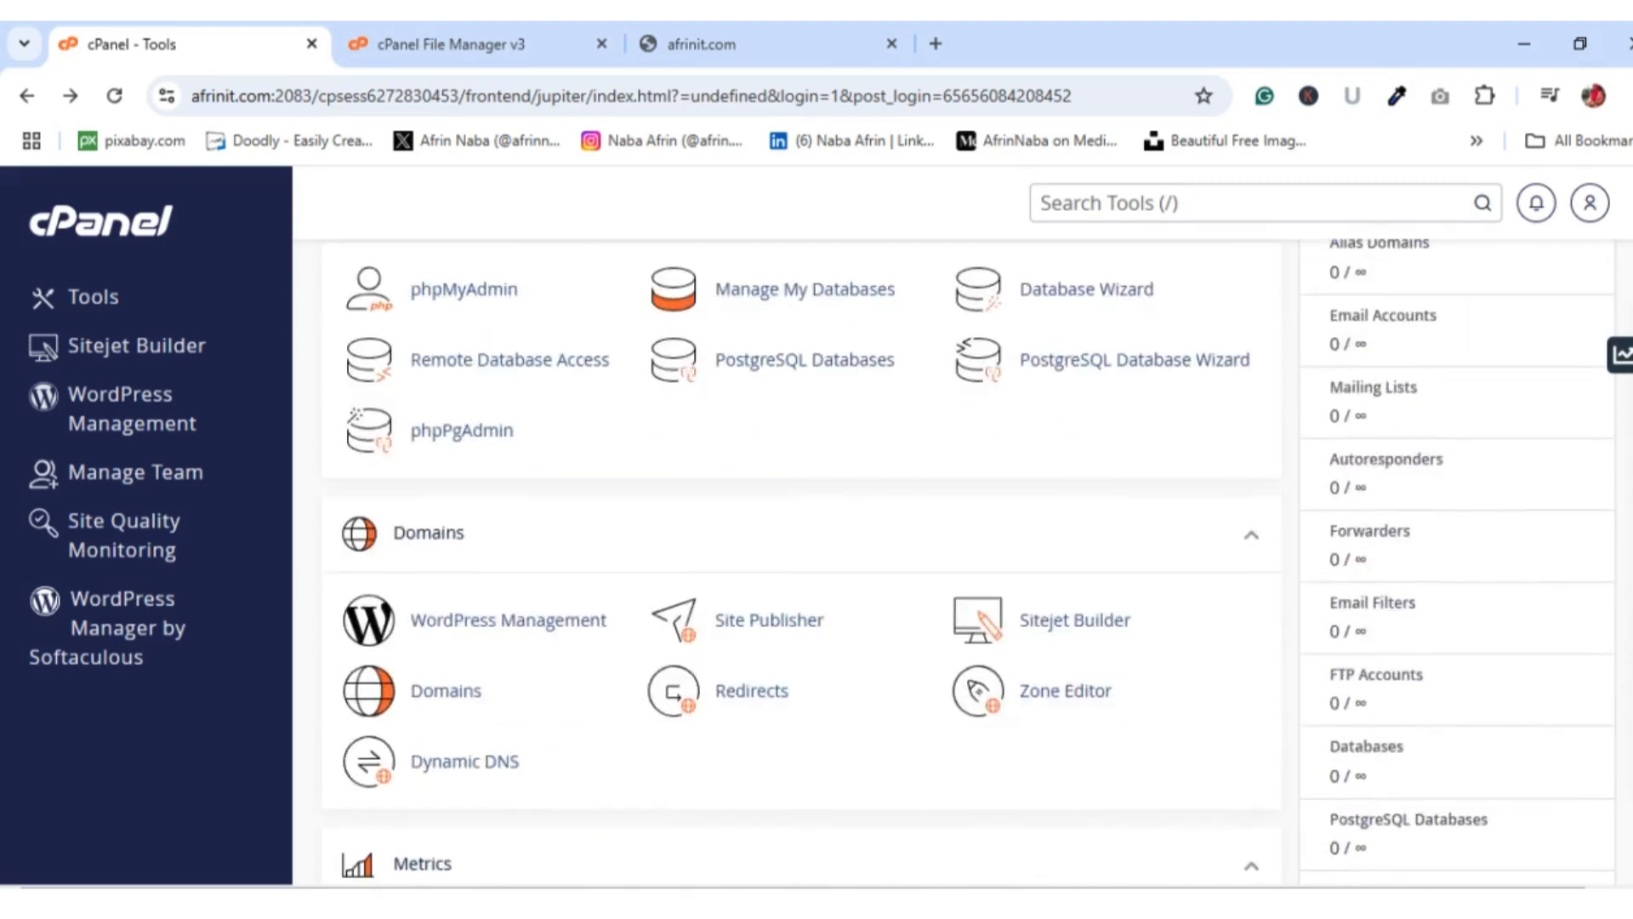
scroll(801, 562, "down", 8)
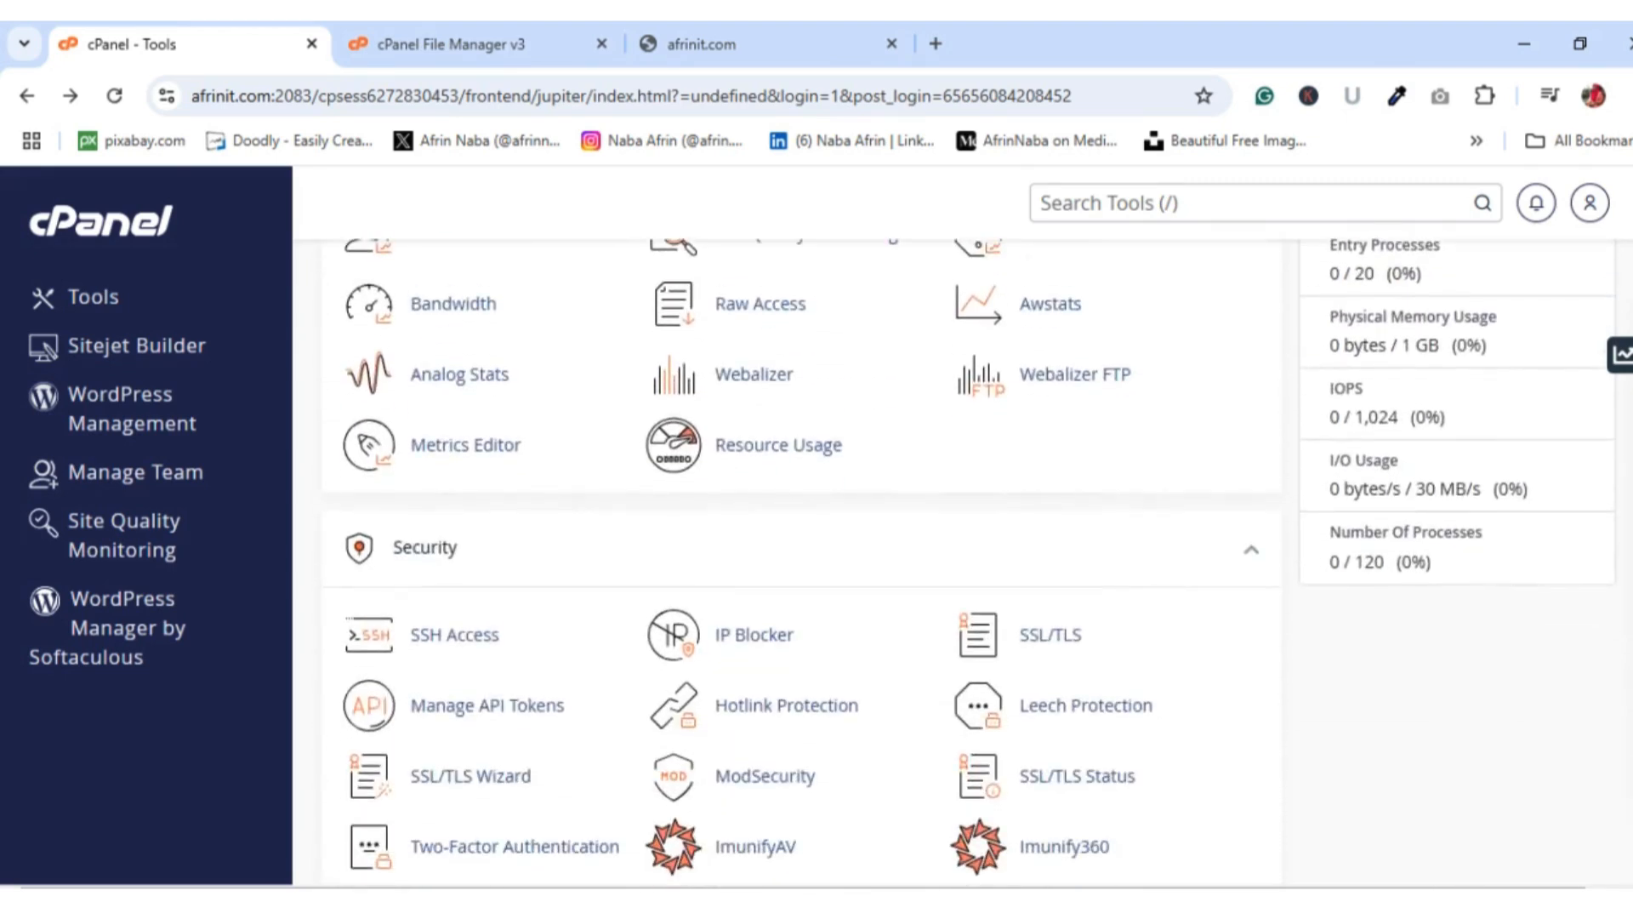
scroll(801, 562, "down", 7)
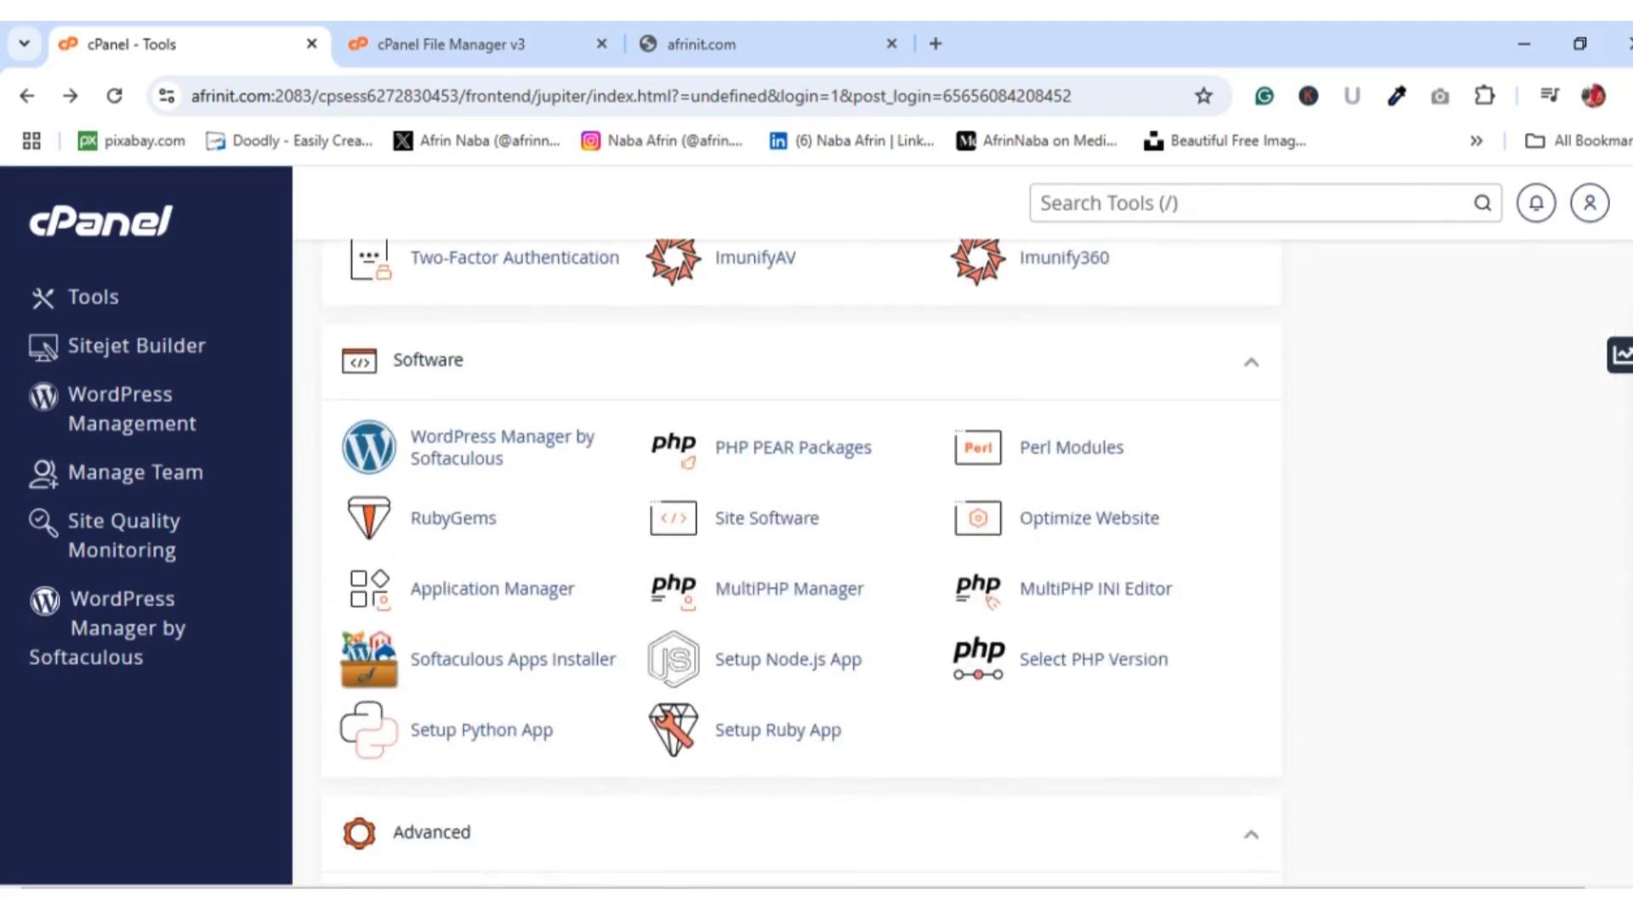
scroll(569, 477, "down", 2)
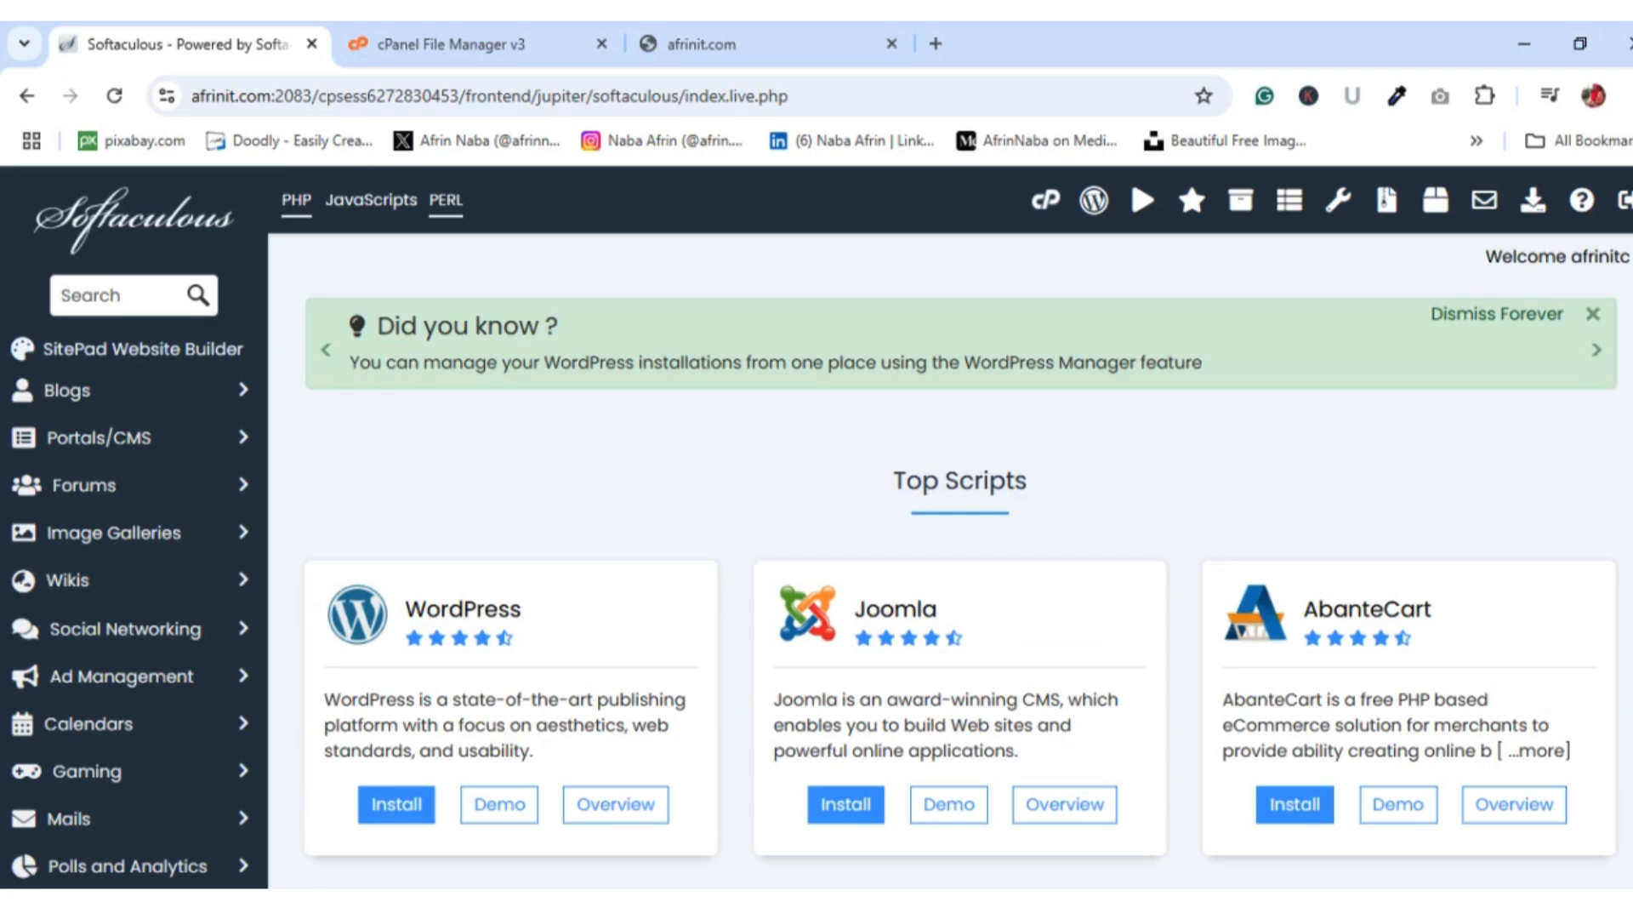
Look through the top scripts in Softaculous and open the installation form for WordPress.
scroll(939, 528, "down", 4)
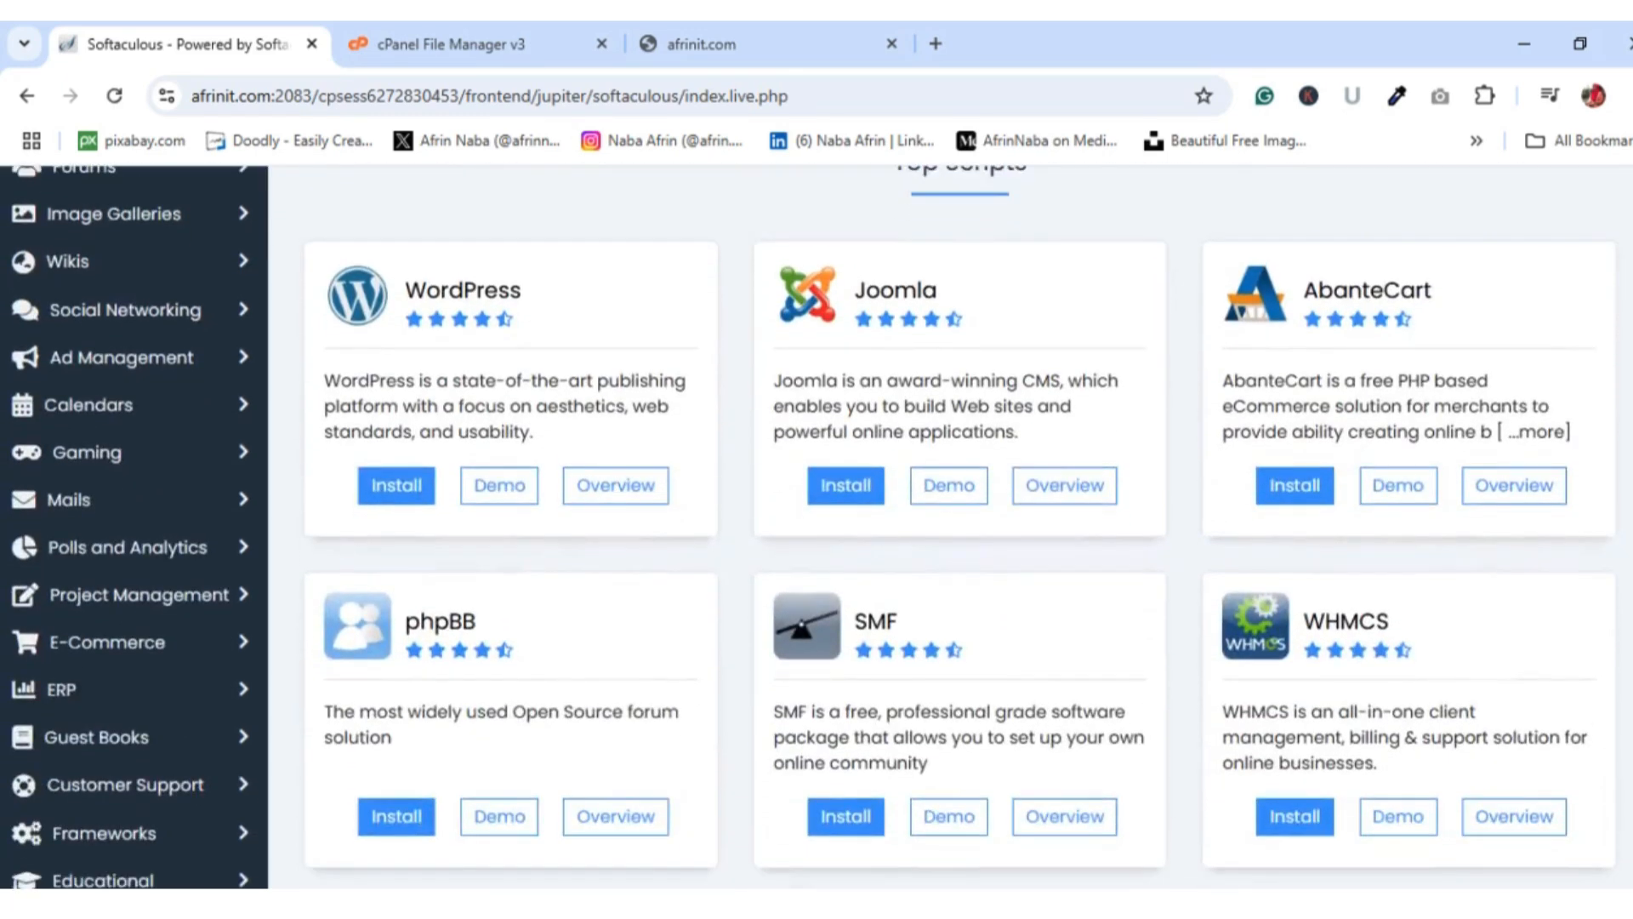
scroll(940, 528, "down", 3)
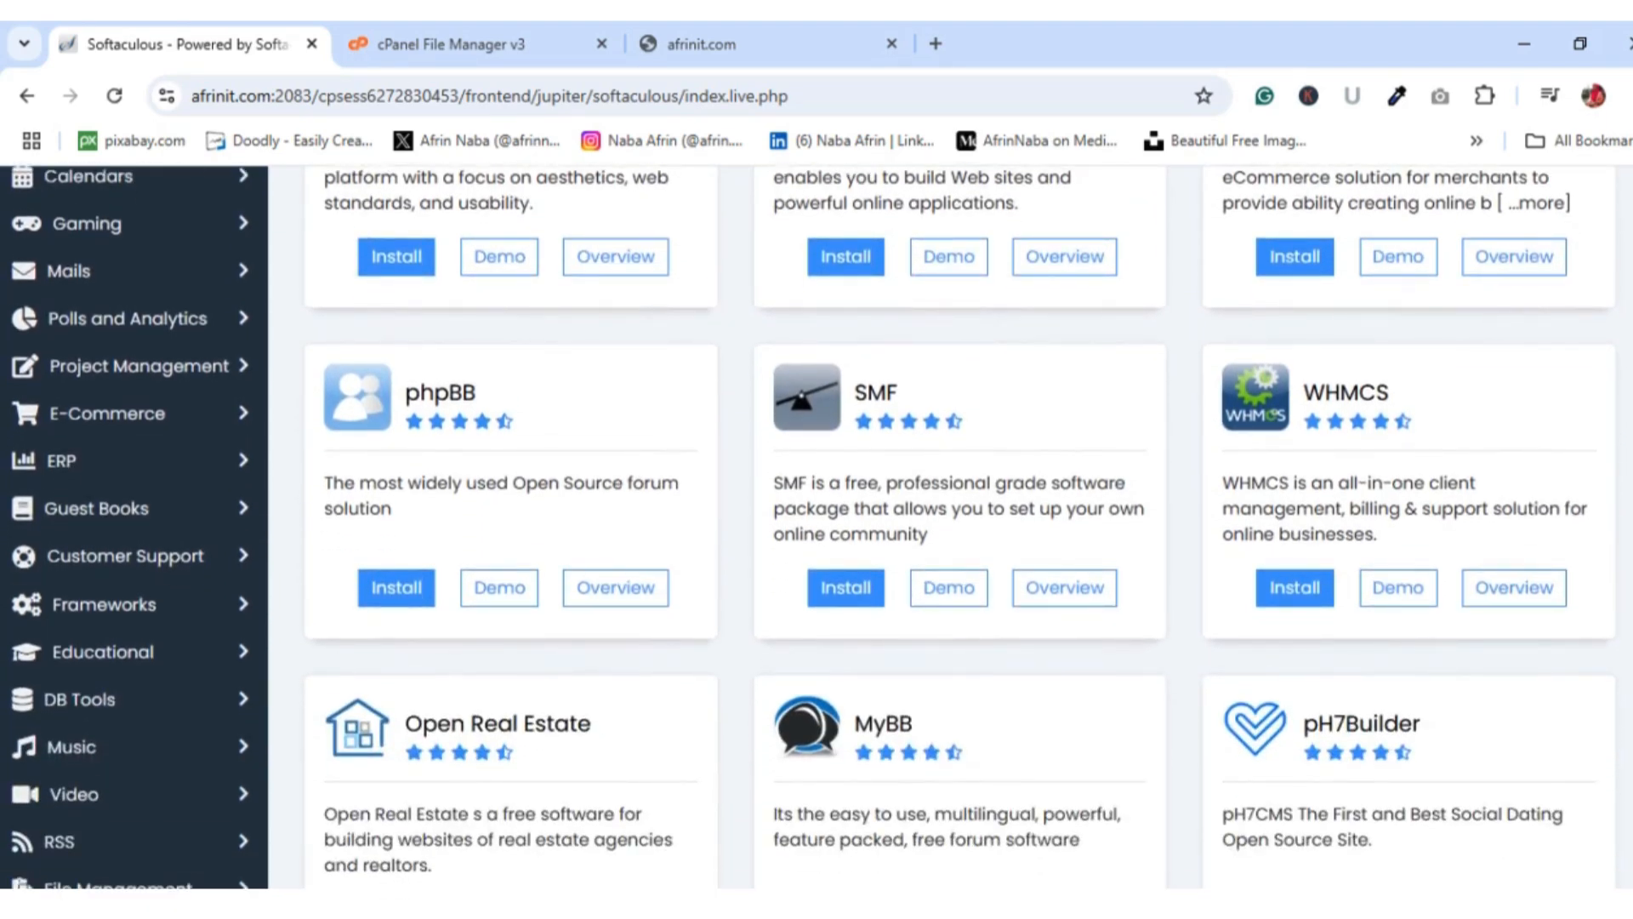
scroll(940, 528, "down", 5)
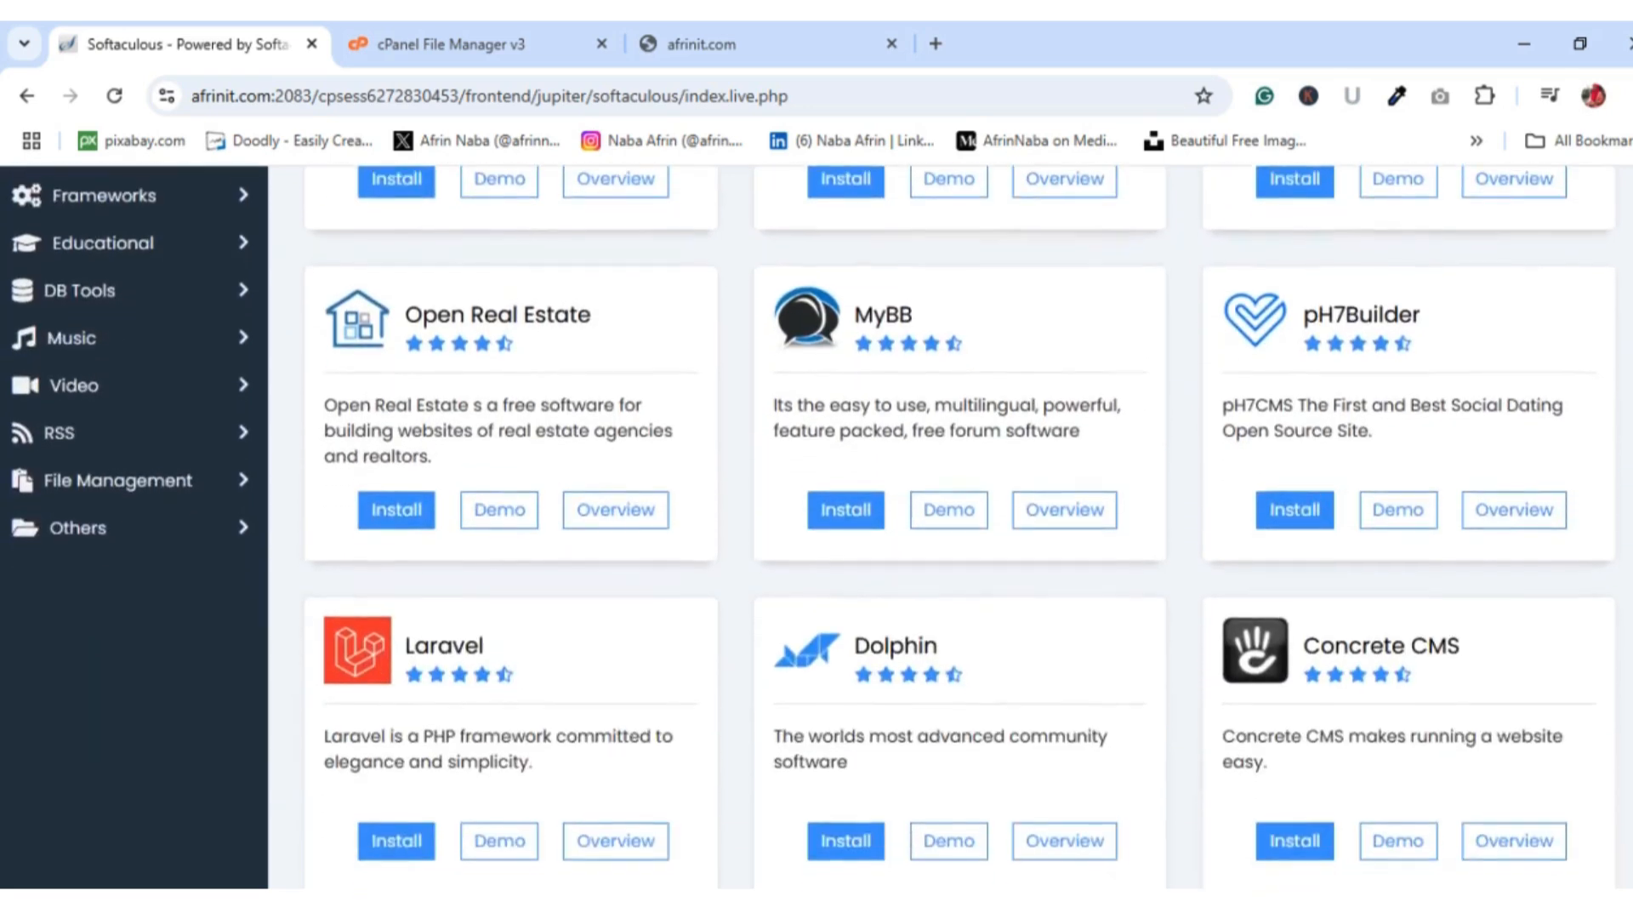
scroll(940, 527, "down", 5)
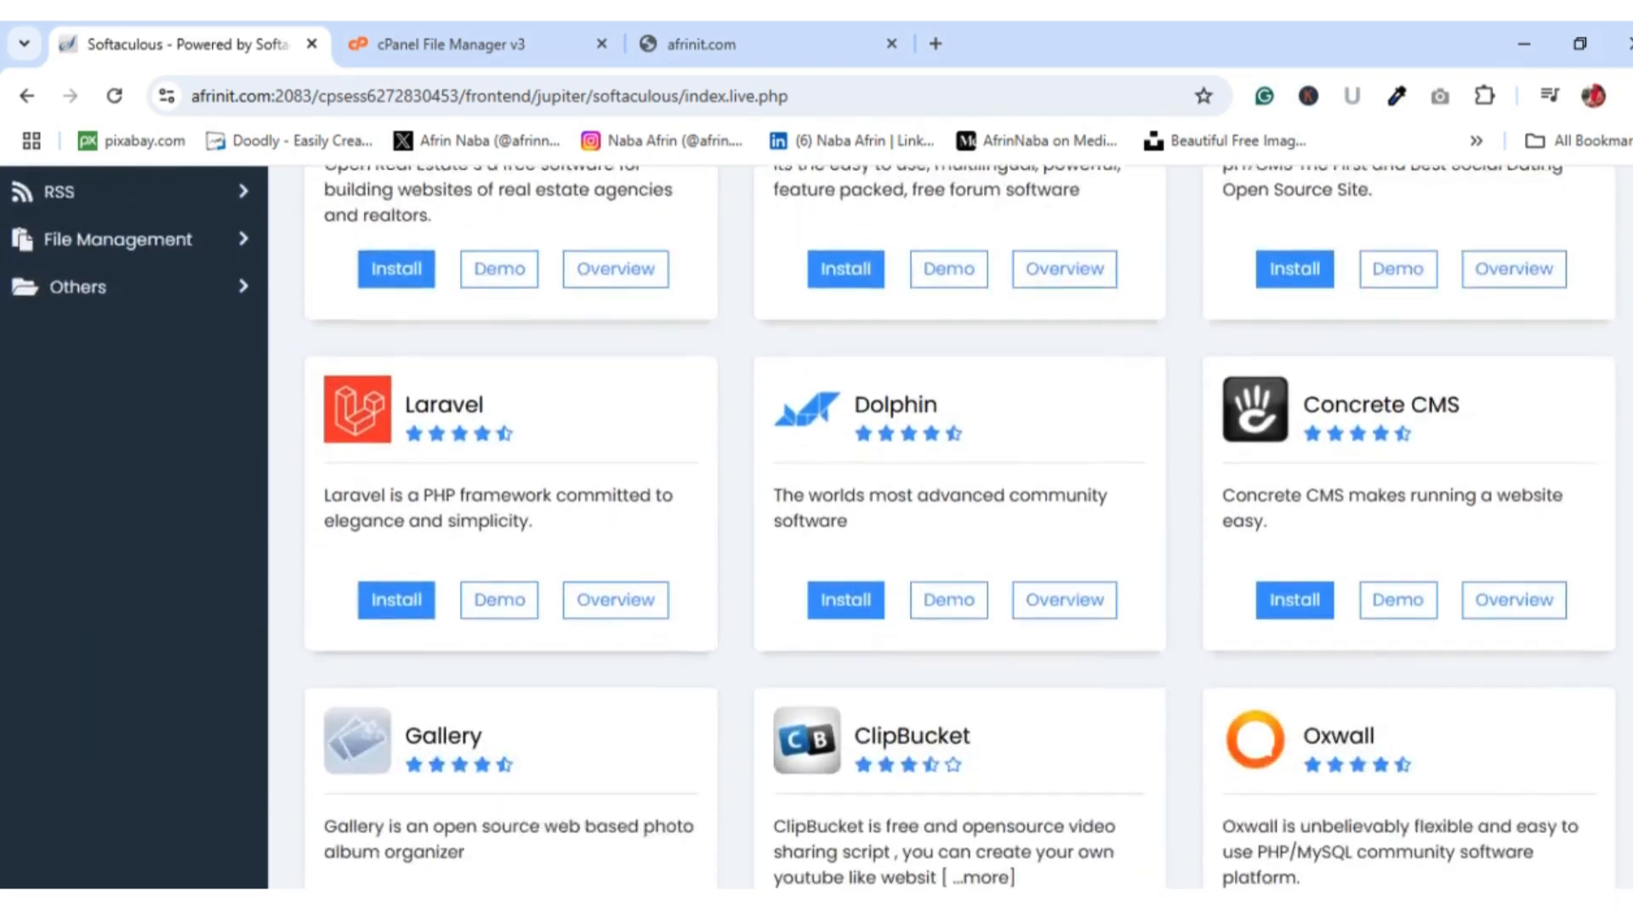
scroll(940, 528, "up", 12)
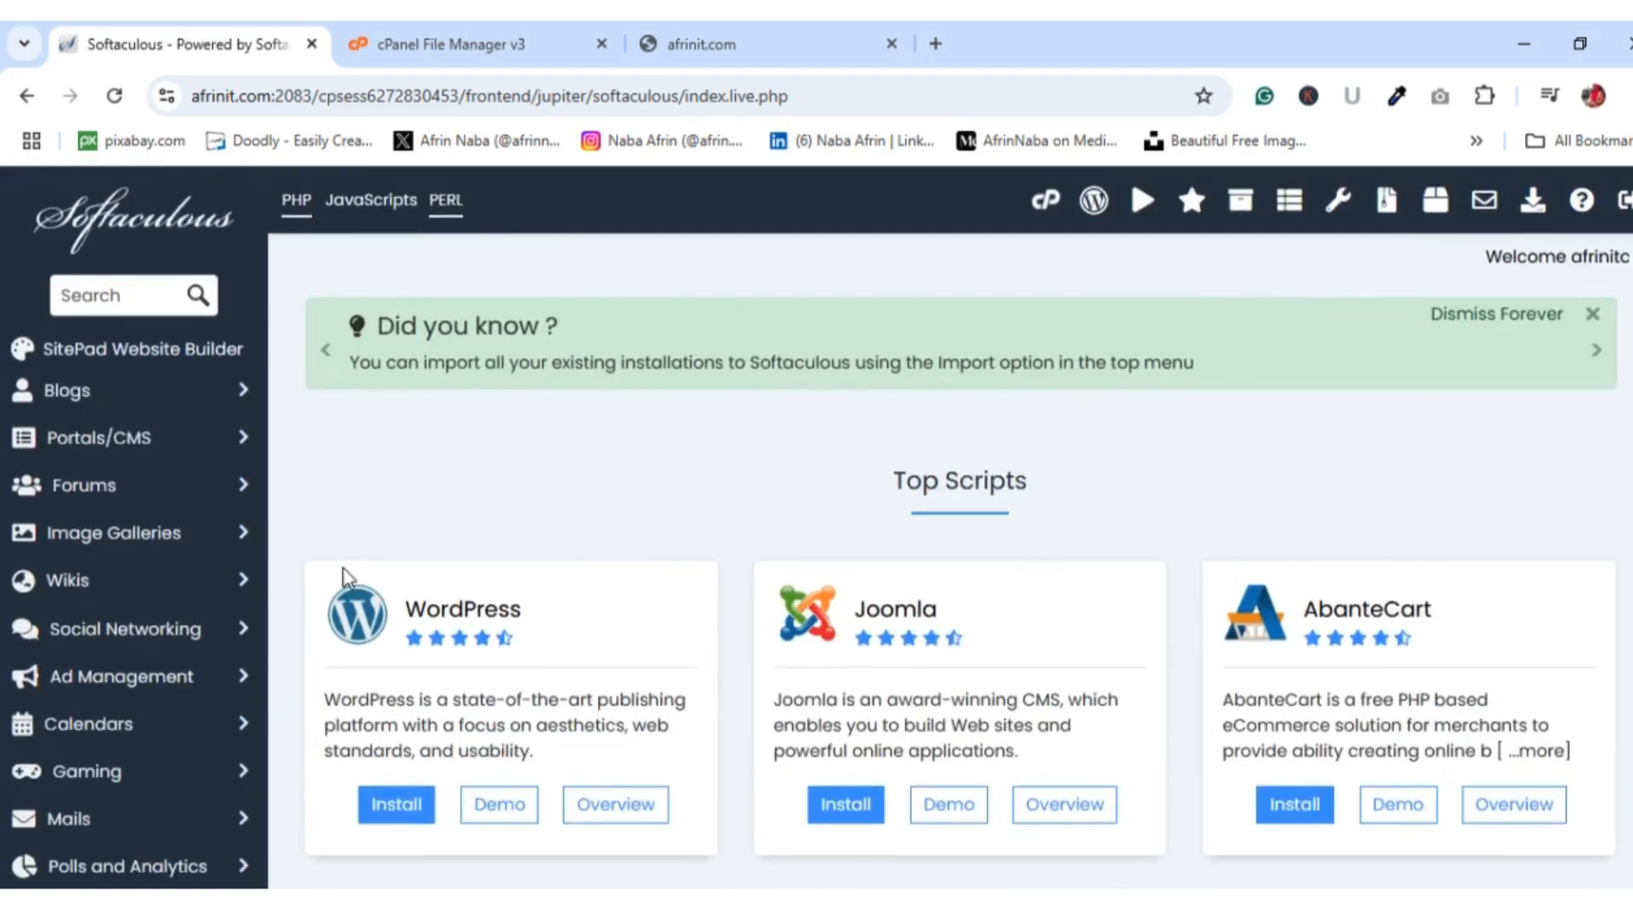
left_click(393, 804)
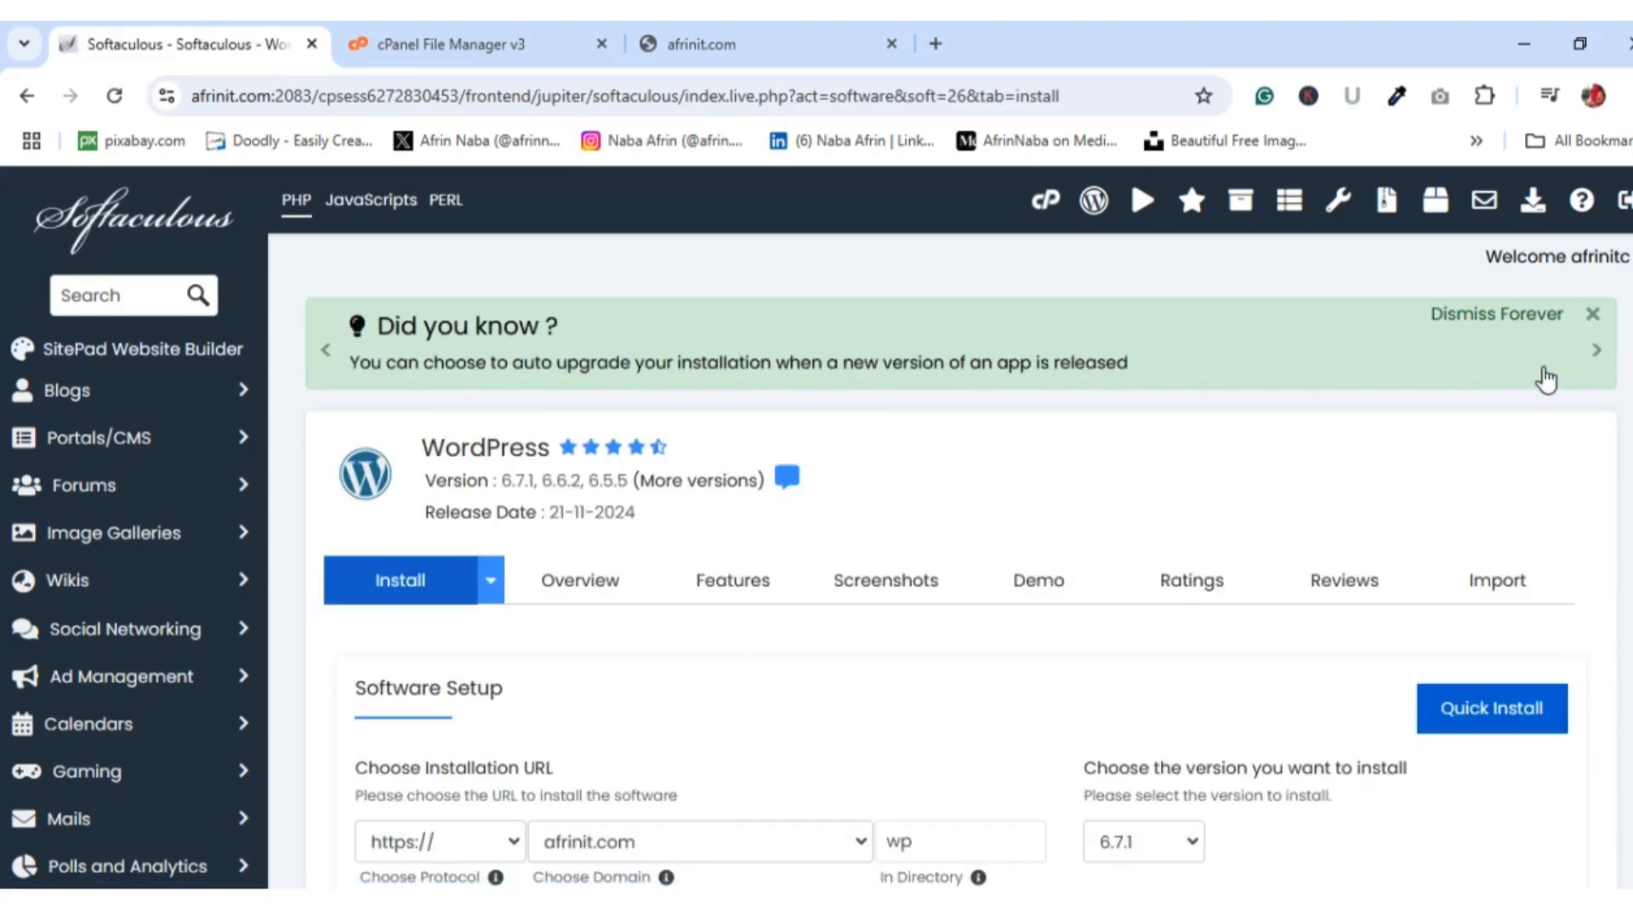
Clear the wp installation directory so that WordPress installs at the root of afrinit.com.
scroll(950, 528, "down", 3)
scroll(1502, 430, "down", 2)
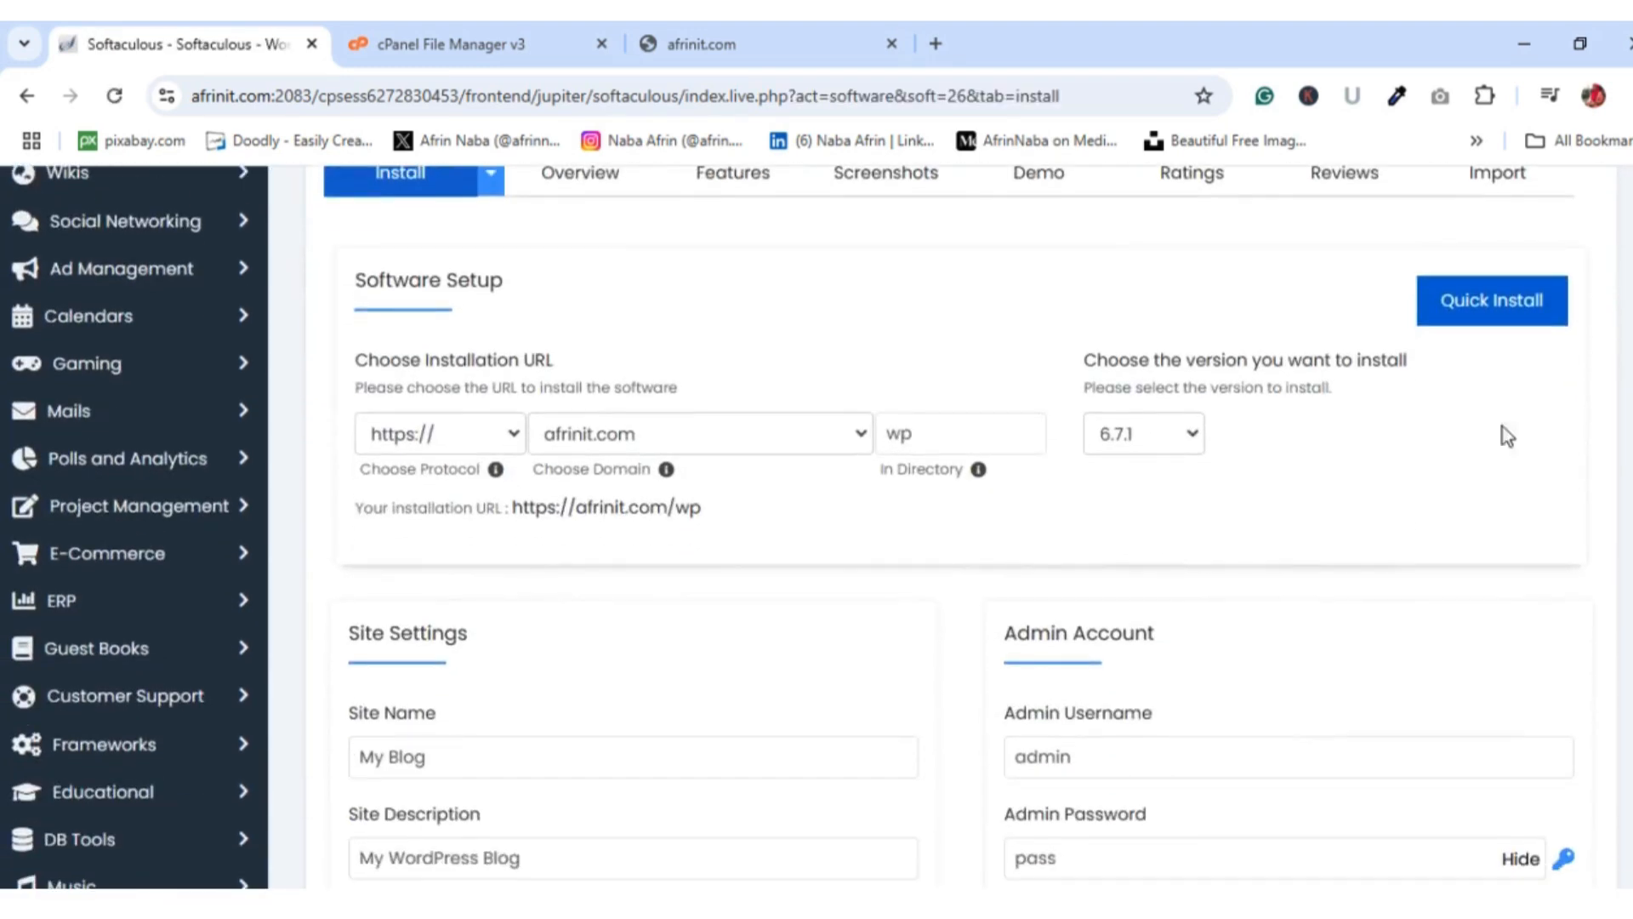
left_click(968, 432)
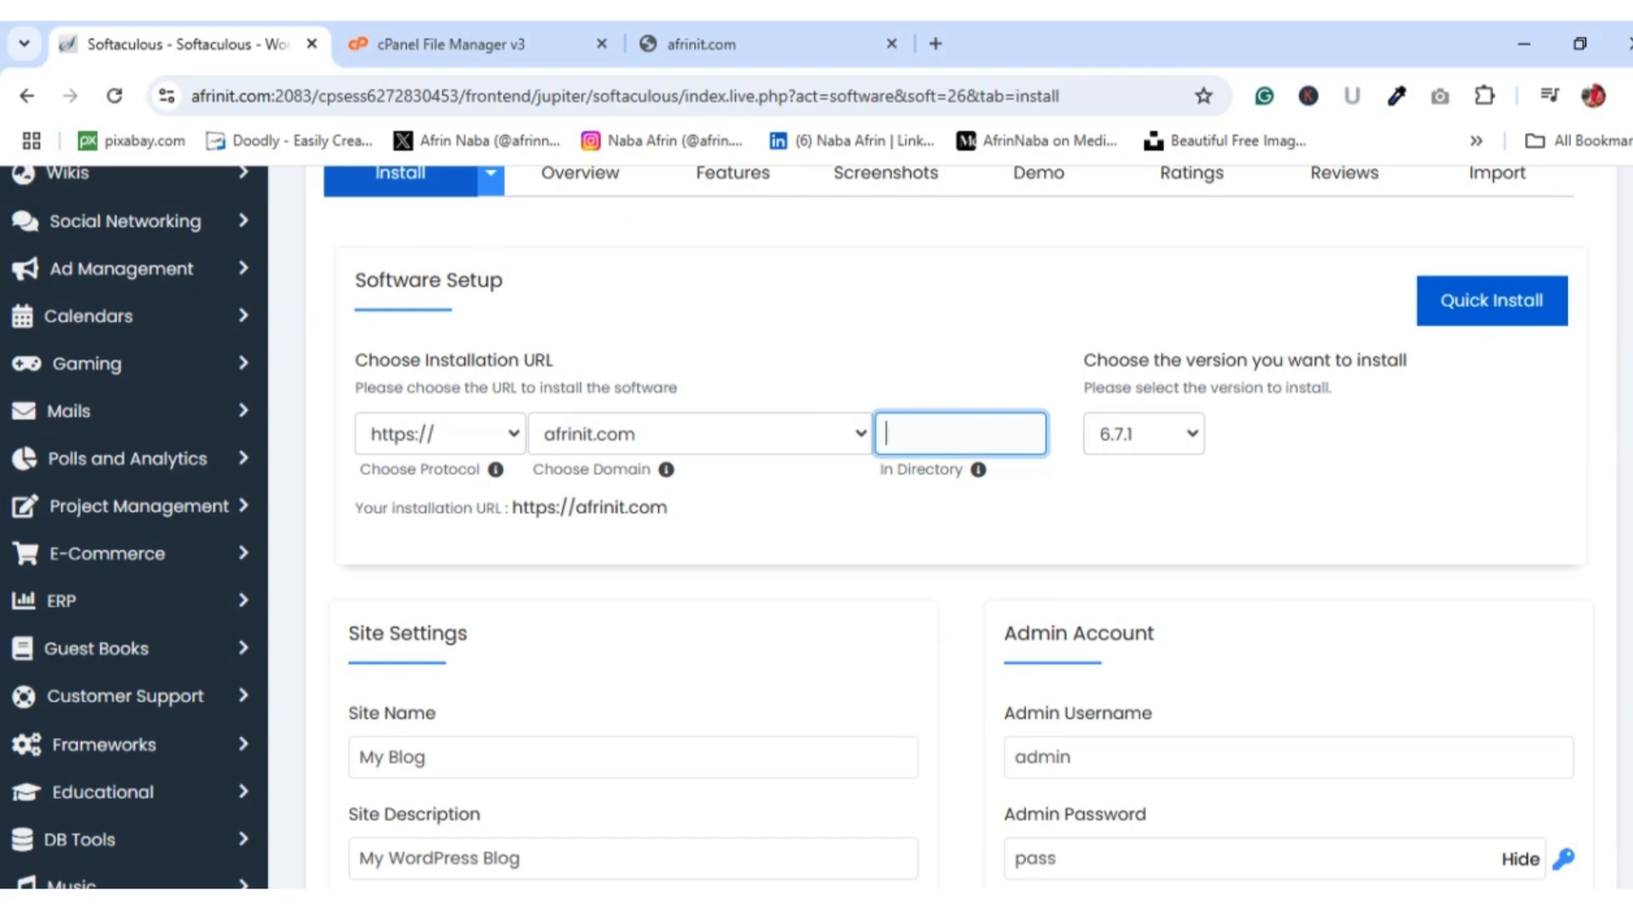
Set the site name to AfrinIT in the site settings.
scroll(445, 473, "down", 3)
left_click(444, 474)
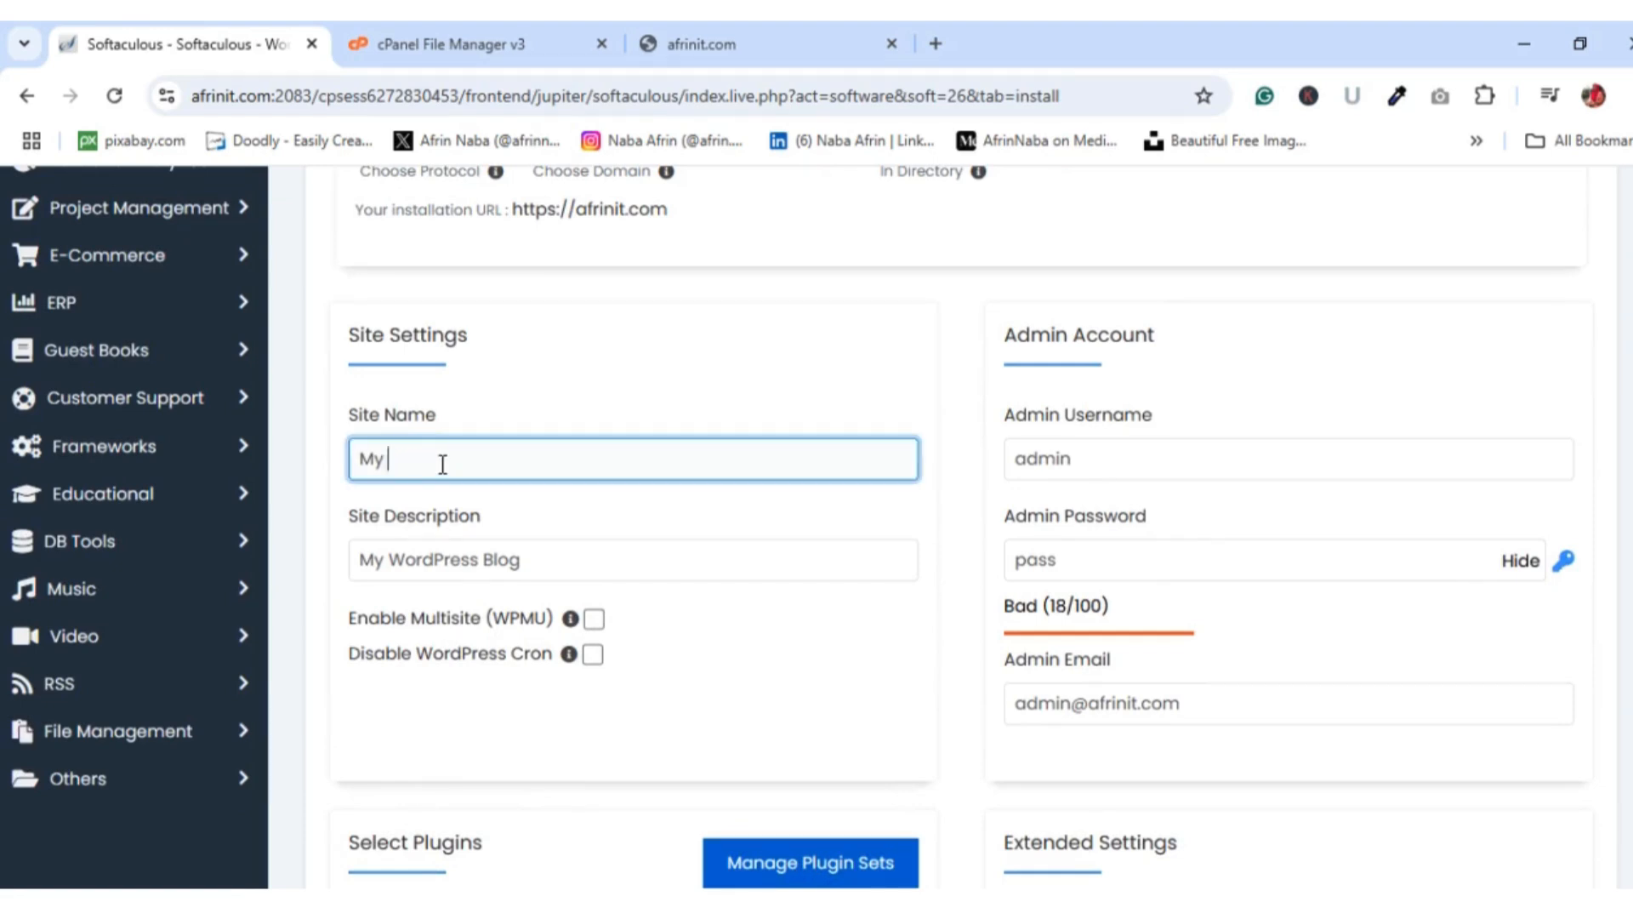
key("BackSpace")
key("BackSpace")
key("BackSpace")
type("AfrinIT")
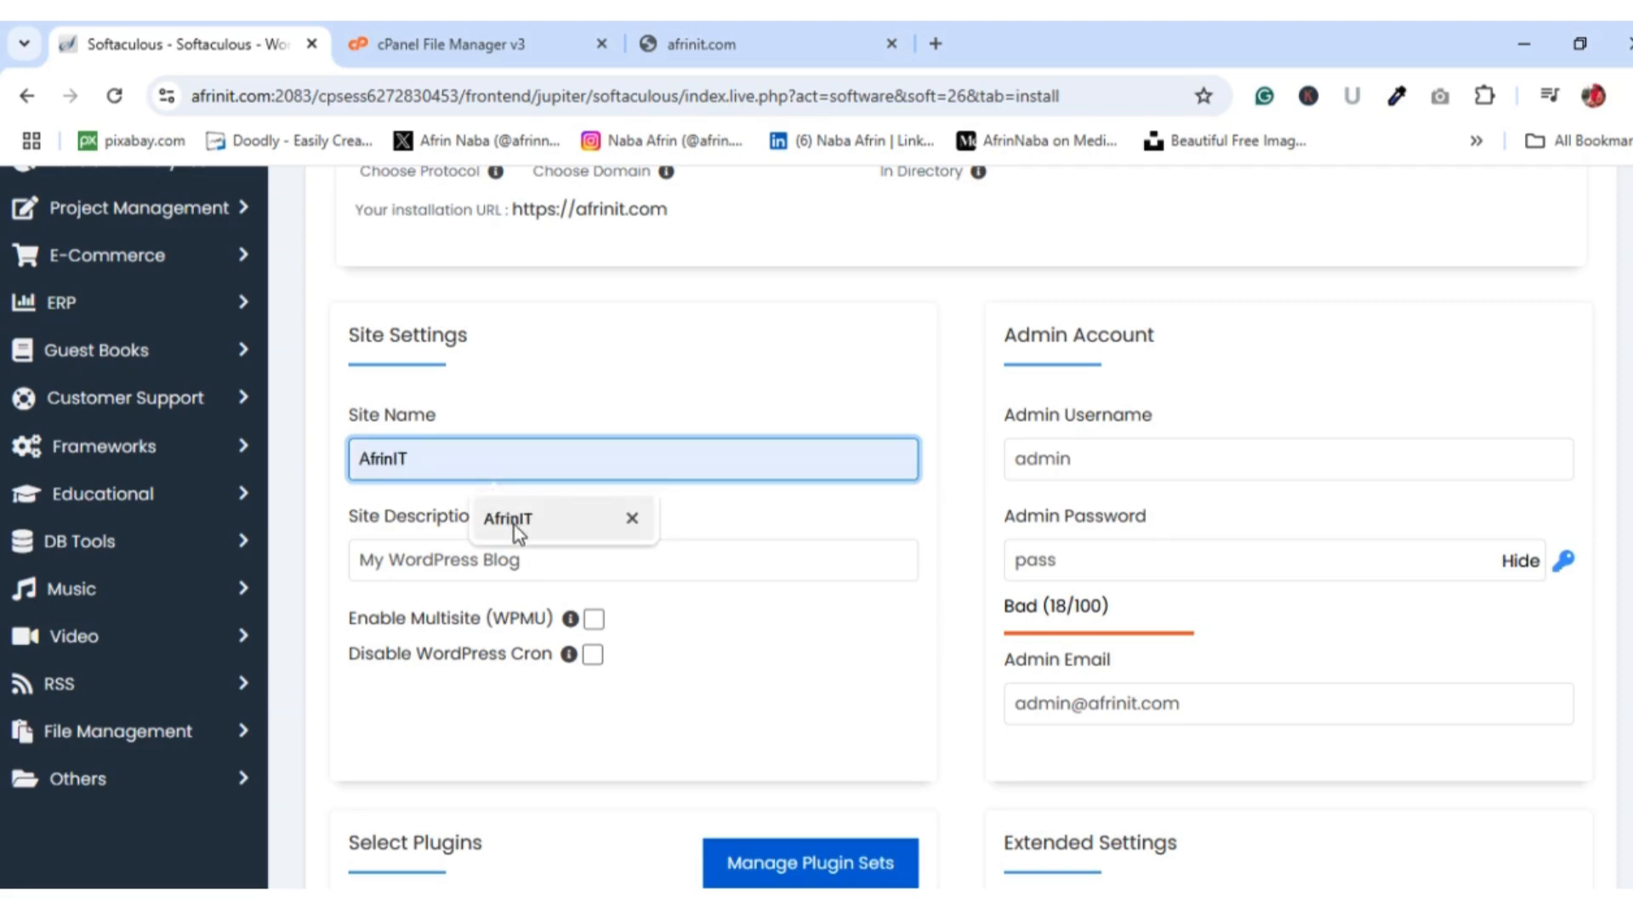
left_click(514, 524)
Replace the default site description with "A Digital Marketing Agency".
left_click(553, 565)
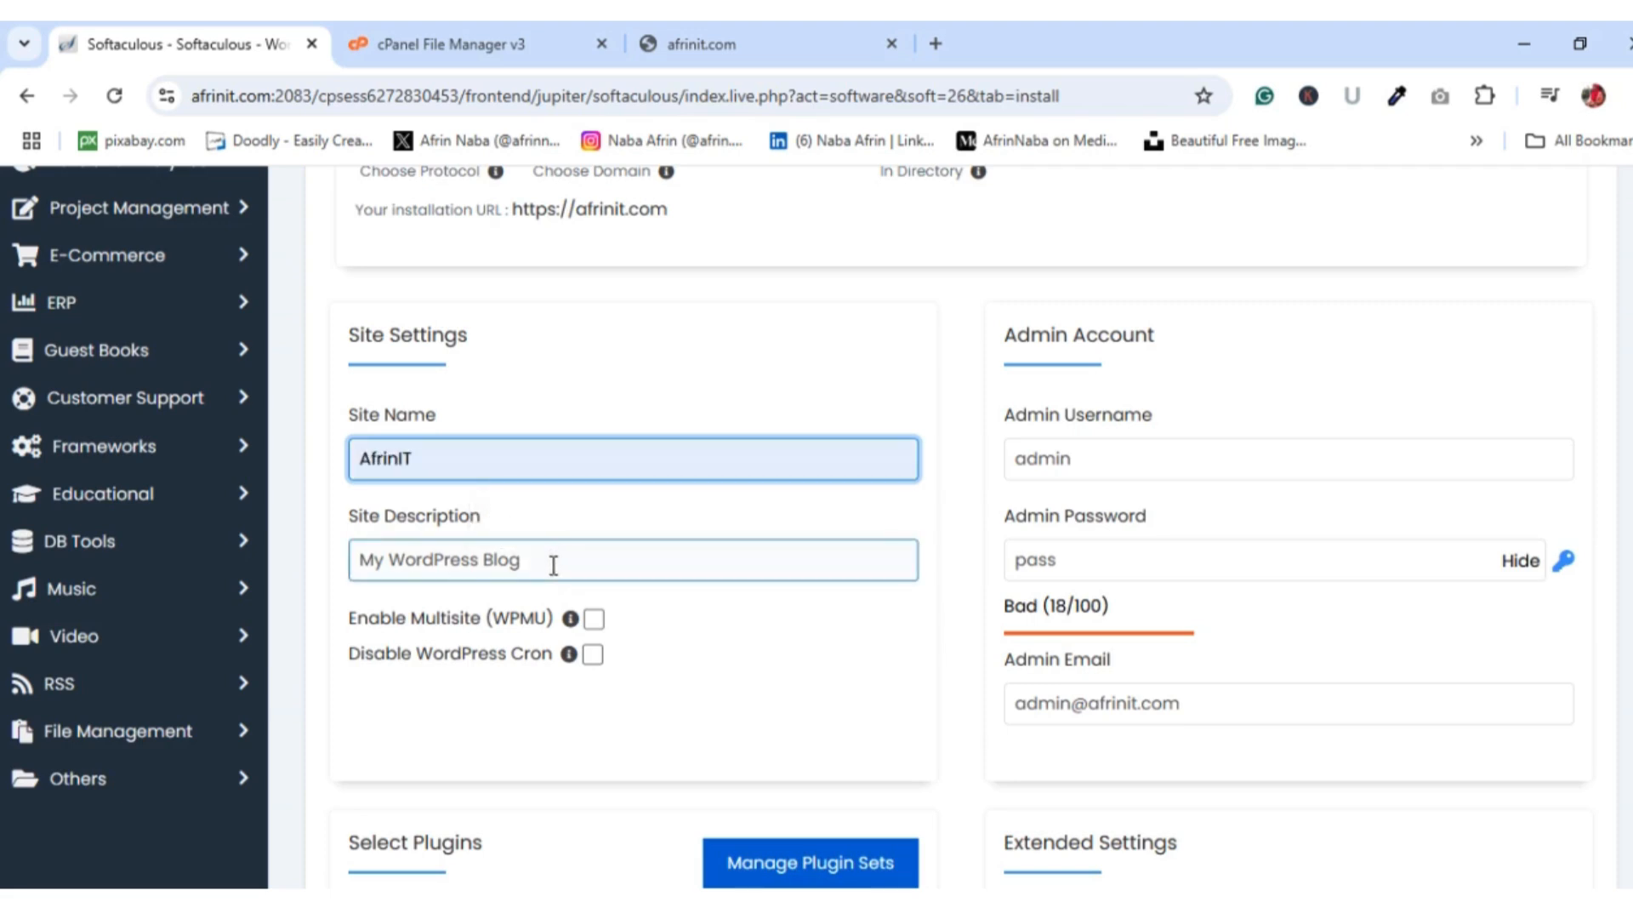
key("BackSpace")
key("BackSpace")
key("BackSpace")
key("BackSpace")
key("BackSpace")
key("BackSpace")
key("BackSpace")
key("BackSpace")
key("BackSpace")
key("BackSpace")
key("BackSpace")
key("BackSpace")
key("BackSpace")
key("BackSpace")
key("BackSpace")
key("BackSpace")
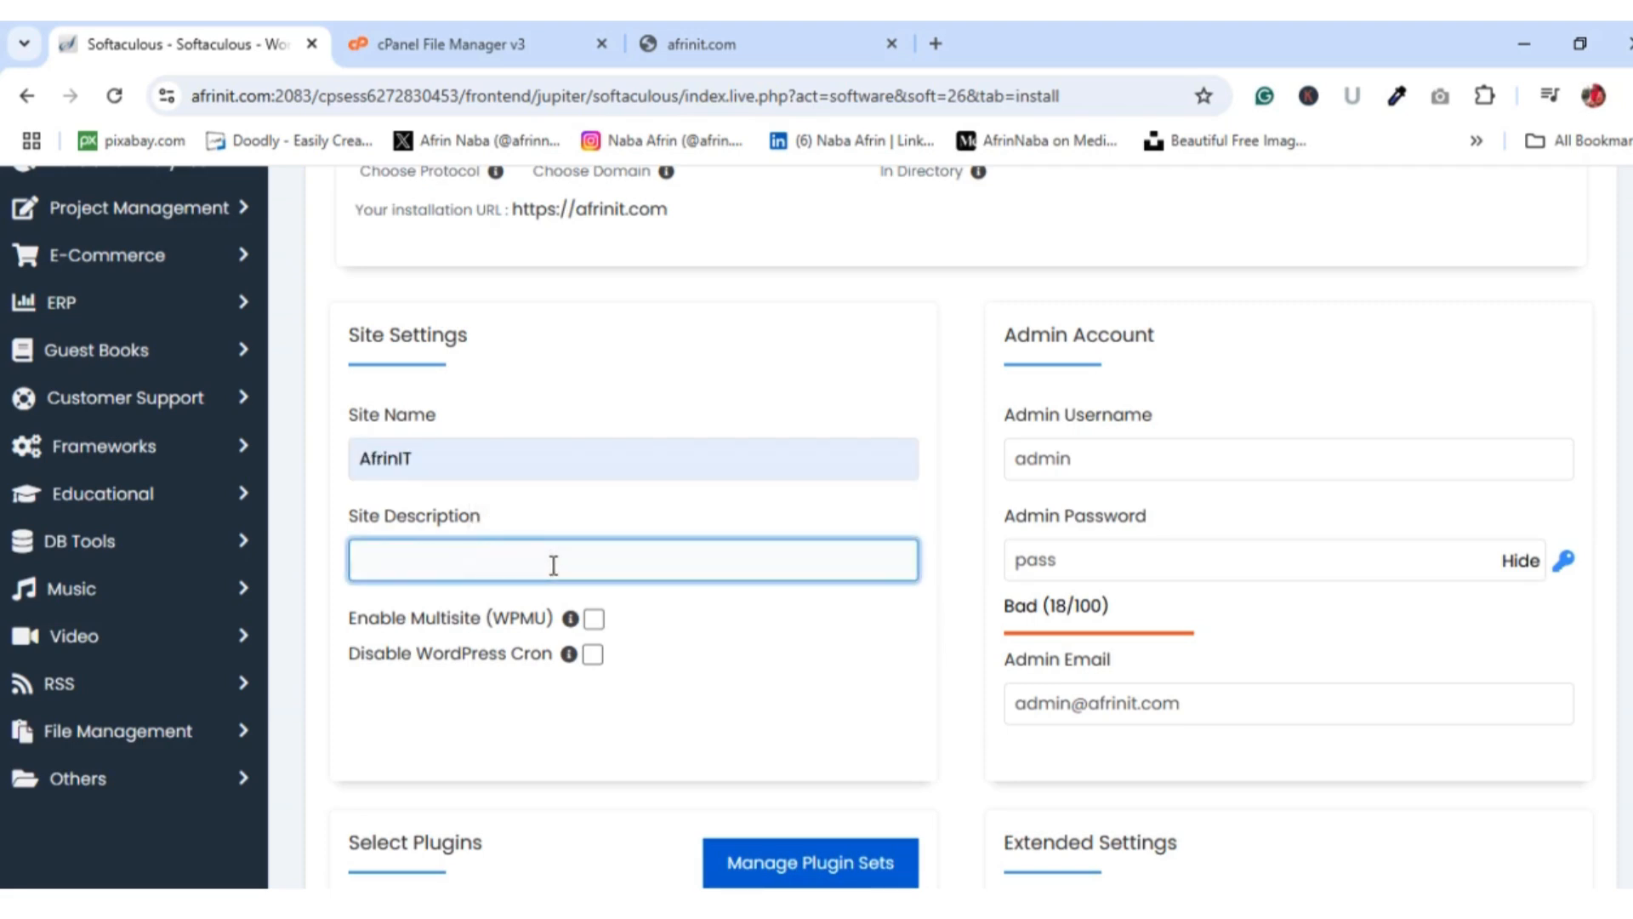
type("A Digital Marketing Agency")
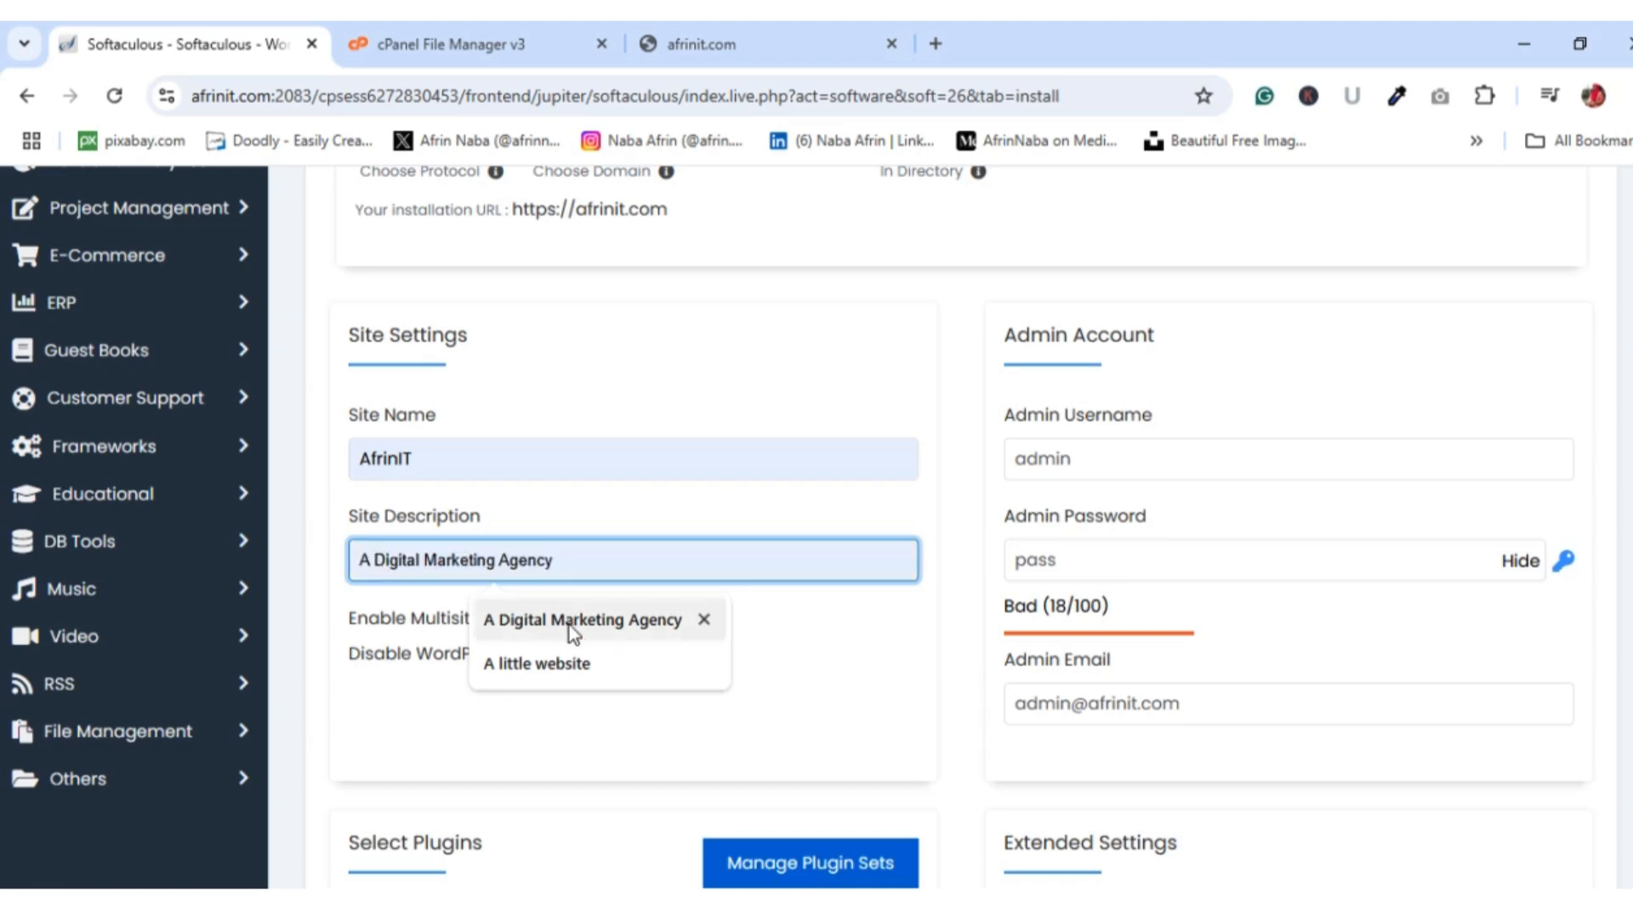
left_click(656, 625)
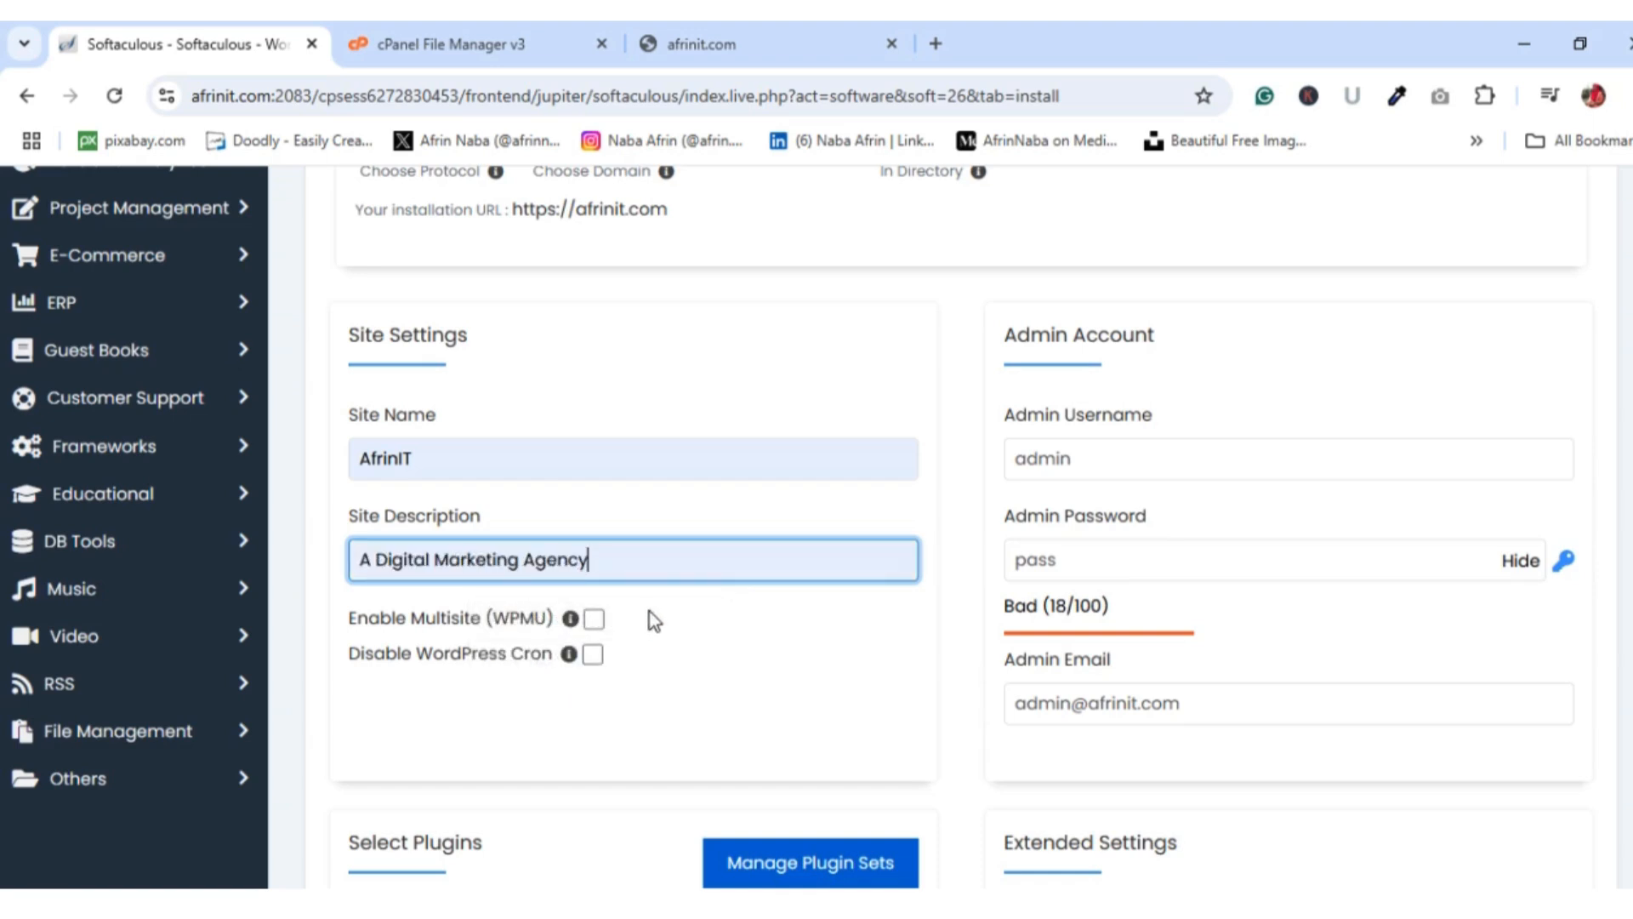
Mask the admin password field and replace the default with a new admin account password.
left_click(1507, 582)
left_click(1112, 462)
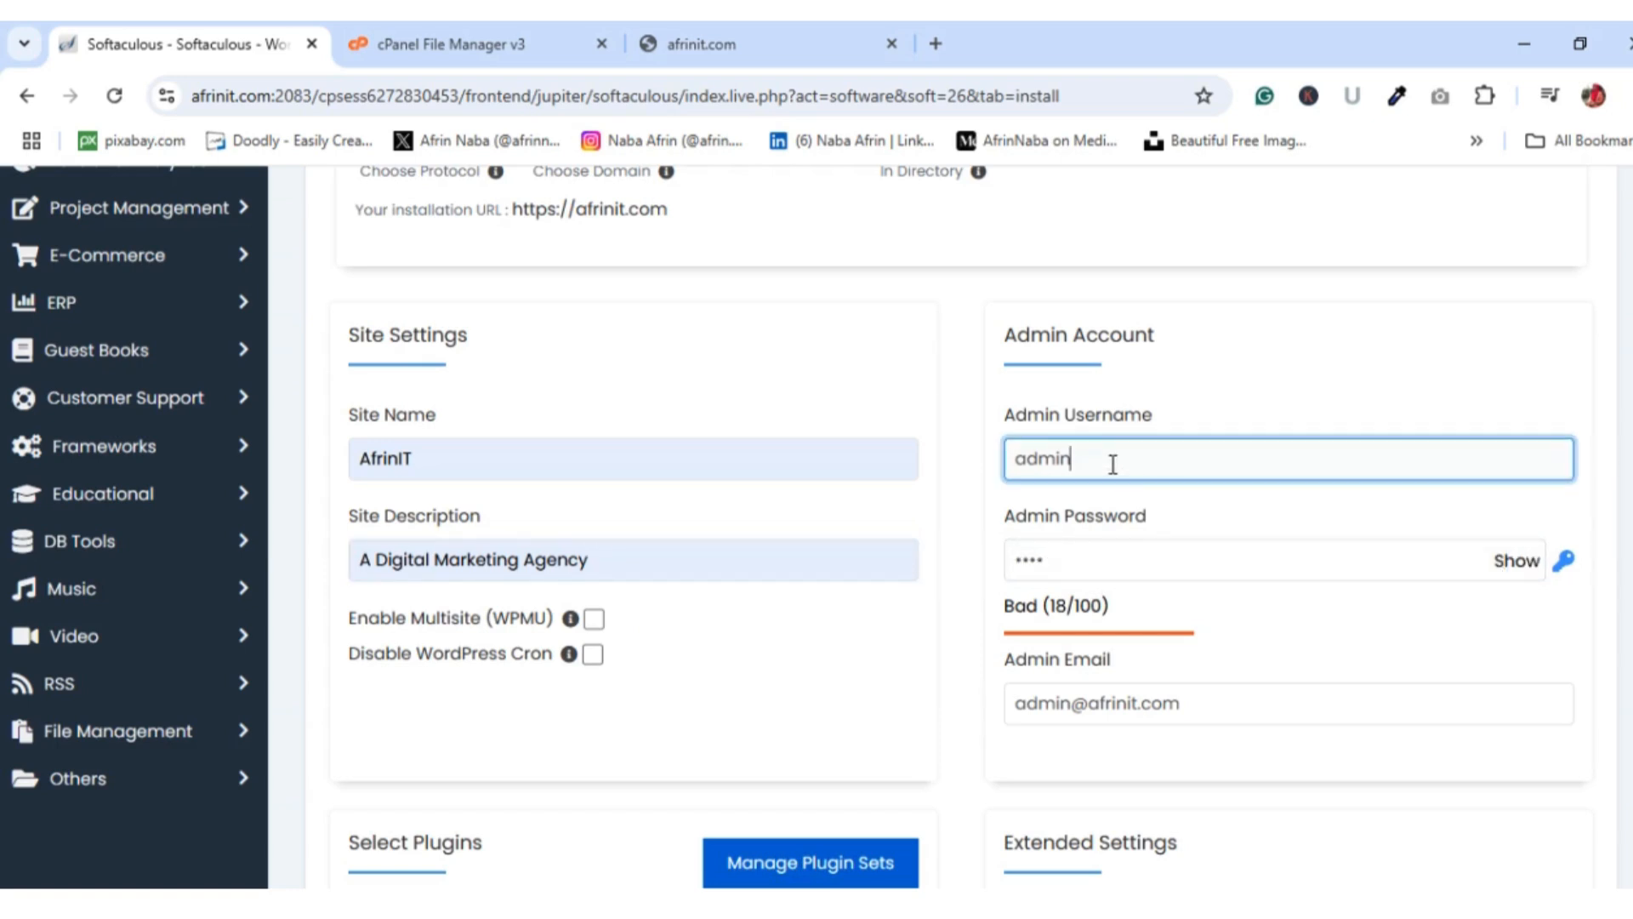
left_click(1069, 559)
key("BackSpace")
key("BackSpace")
key("BackSpace")
key("BackSpace")
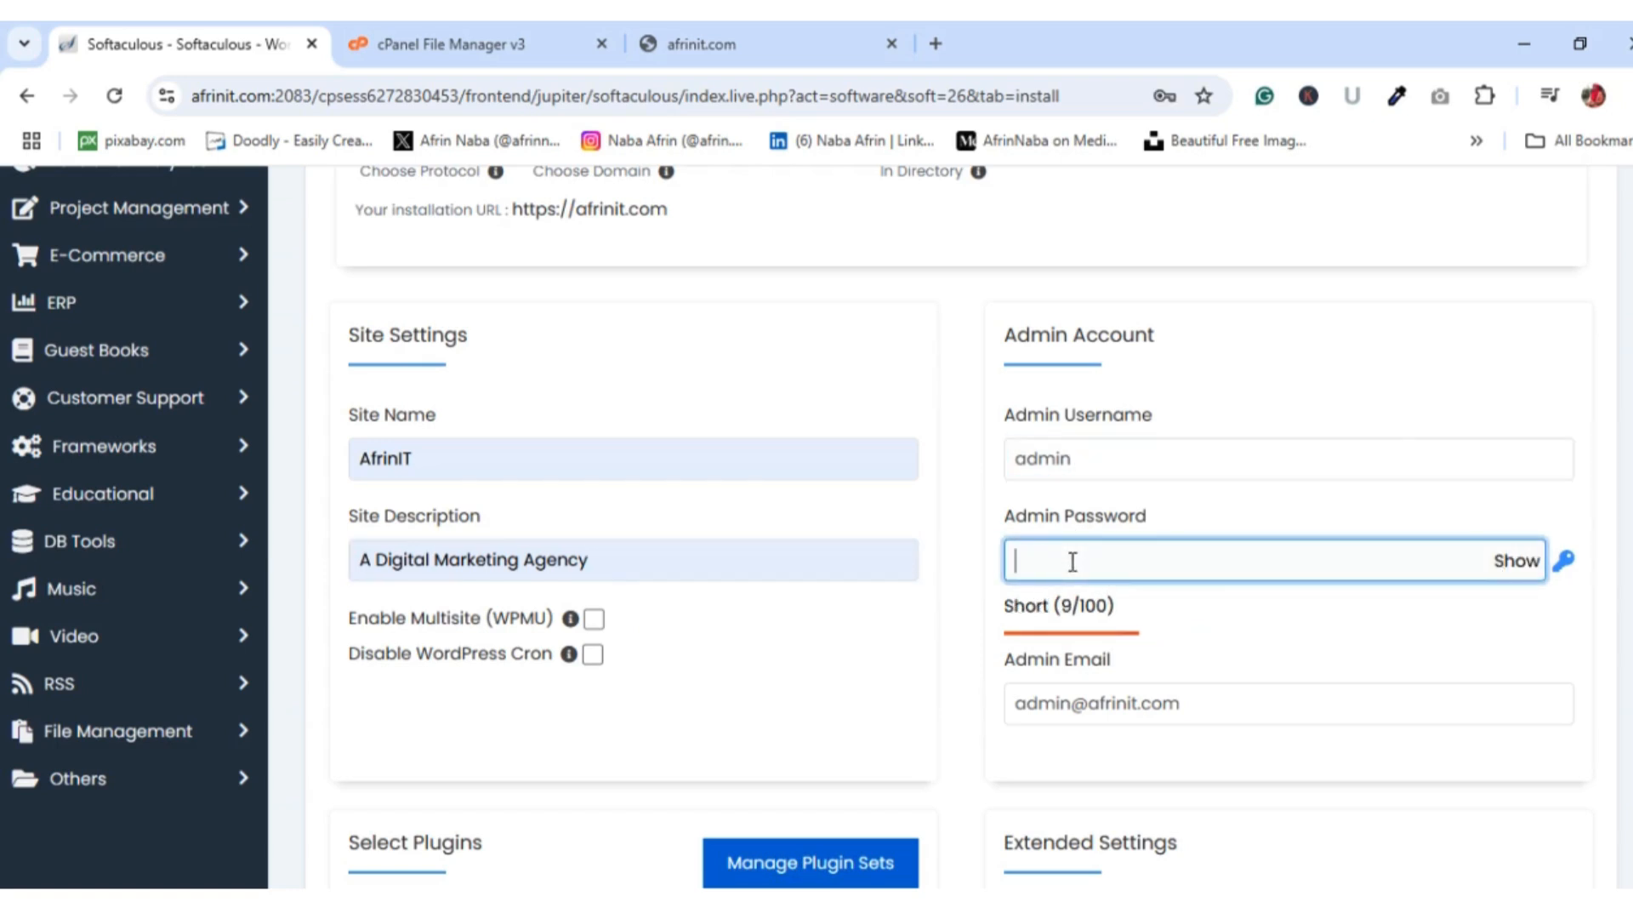
type("•••••••")
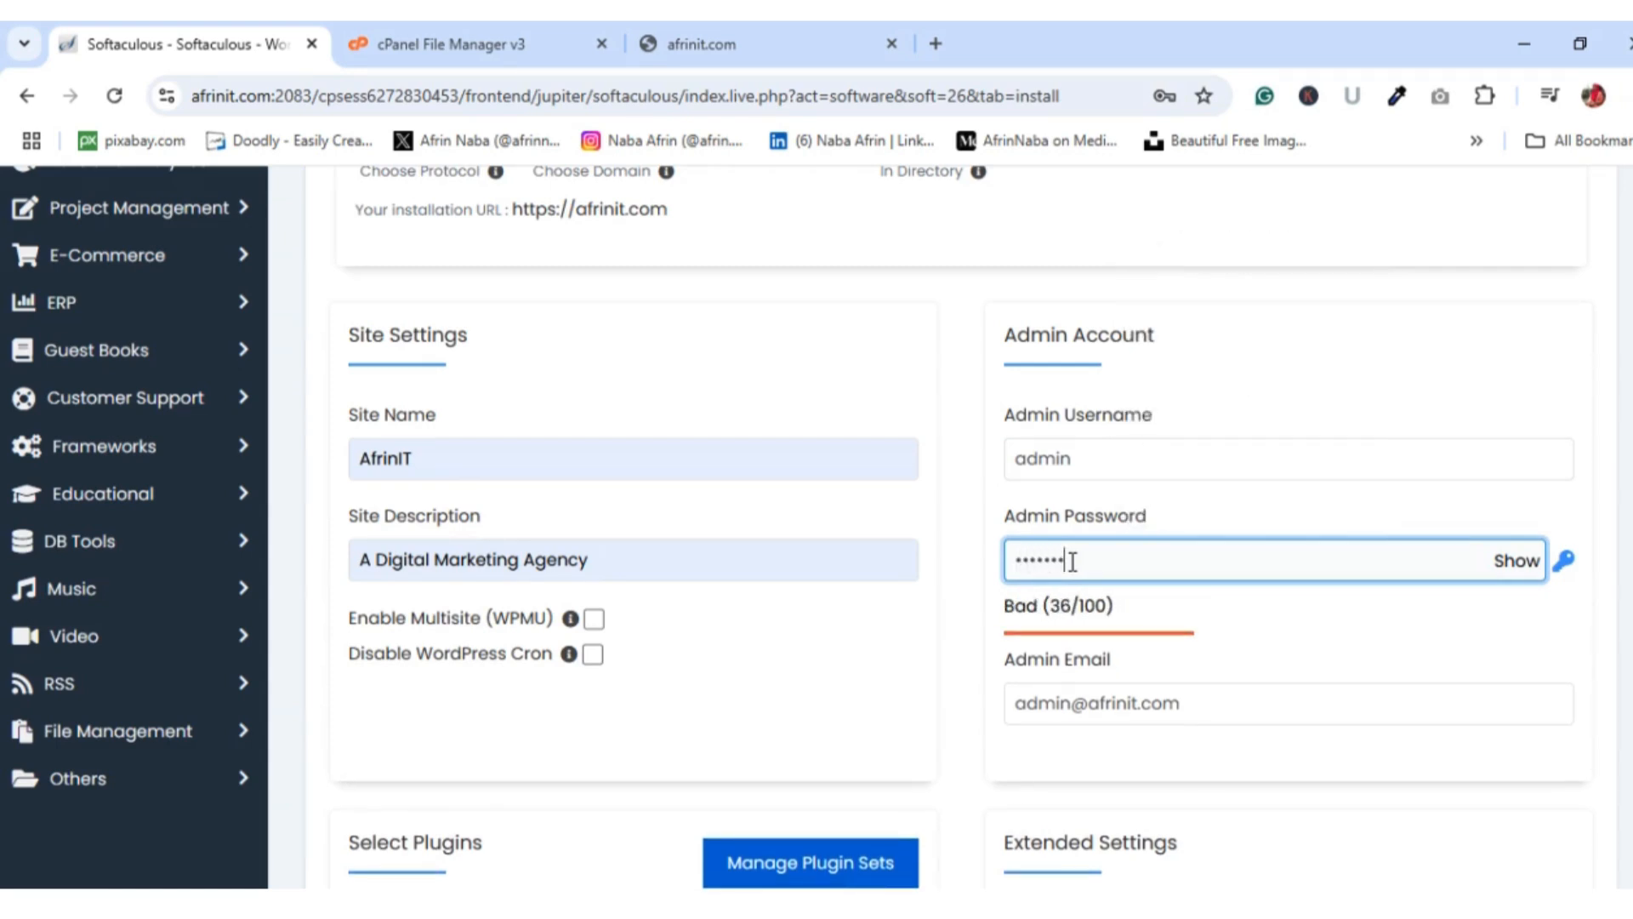
type("••••••")
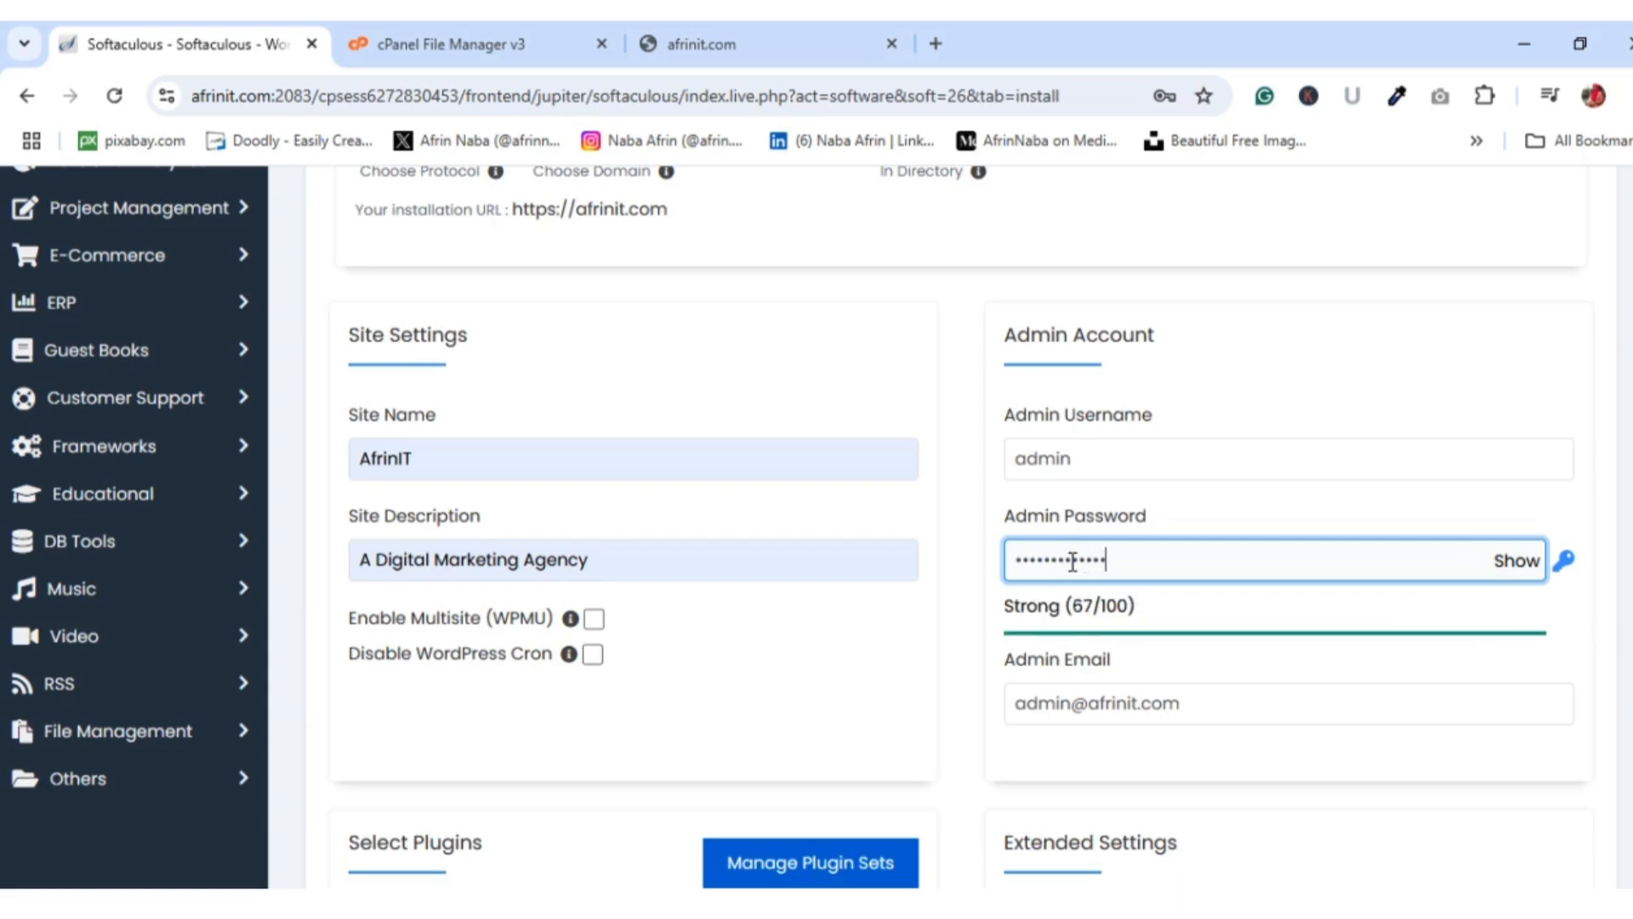
Run the WordPress installation with the default plugin selection and review the installation summary.
scroll(961, 527, "down", 10)
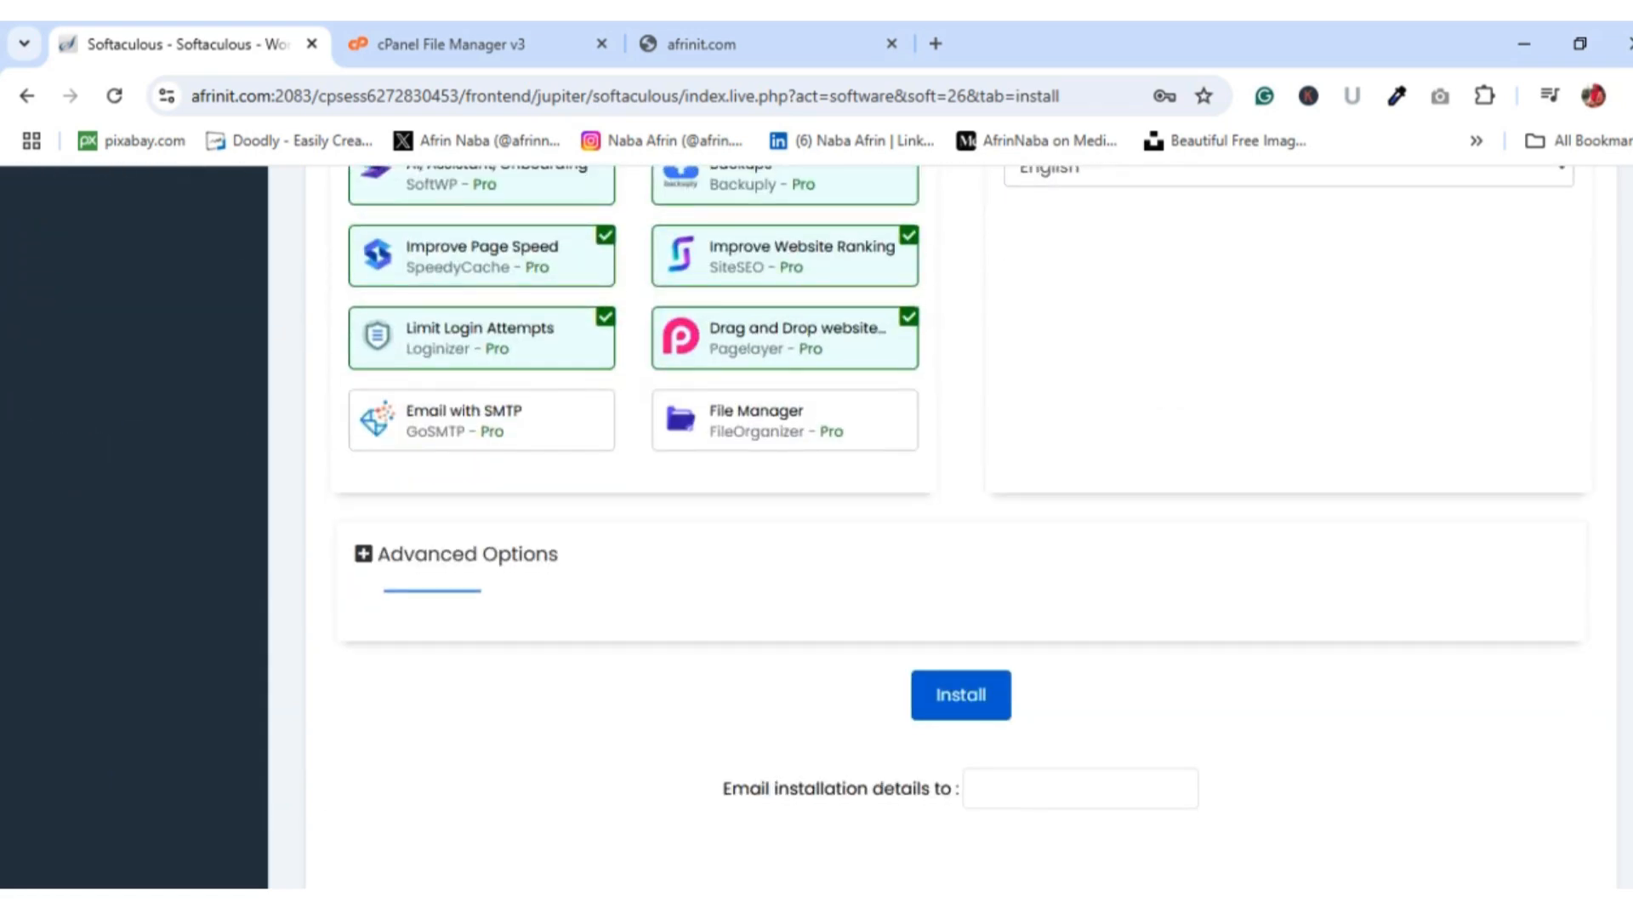
left_click(949, 701)
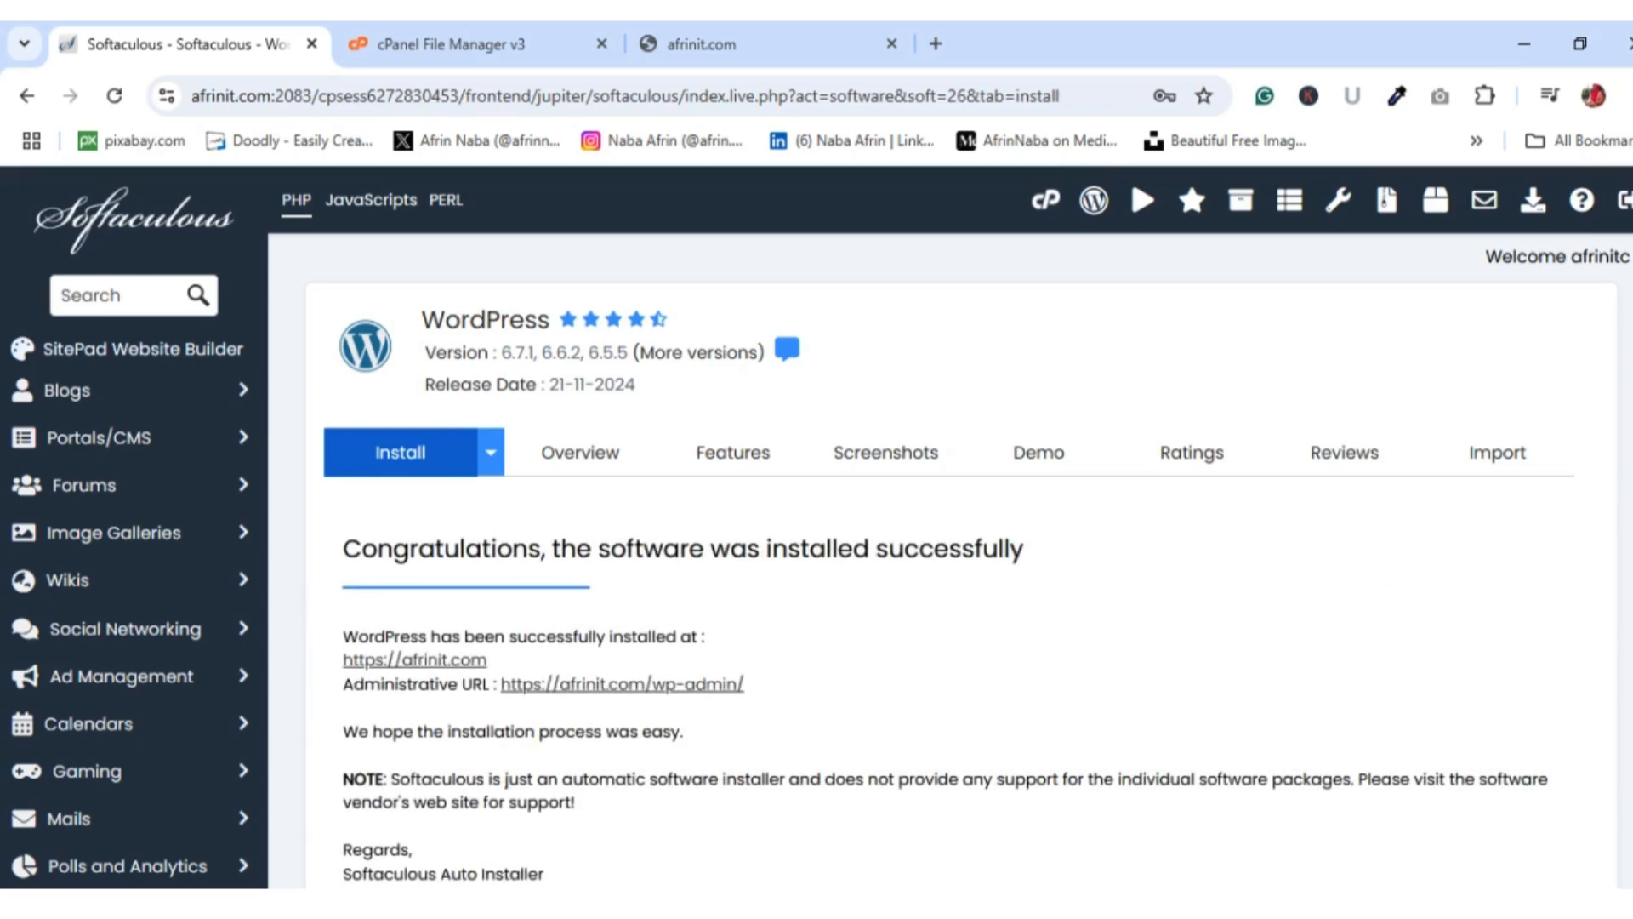
scroll(961, 528, "down", 5)
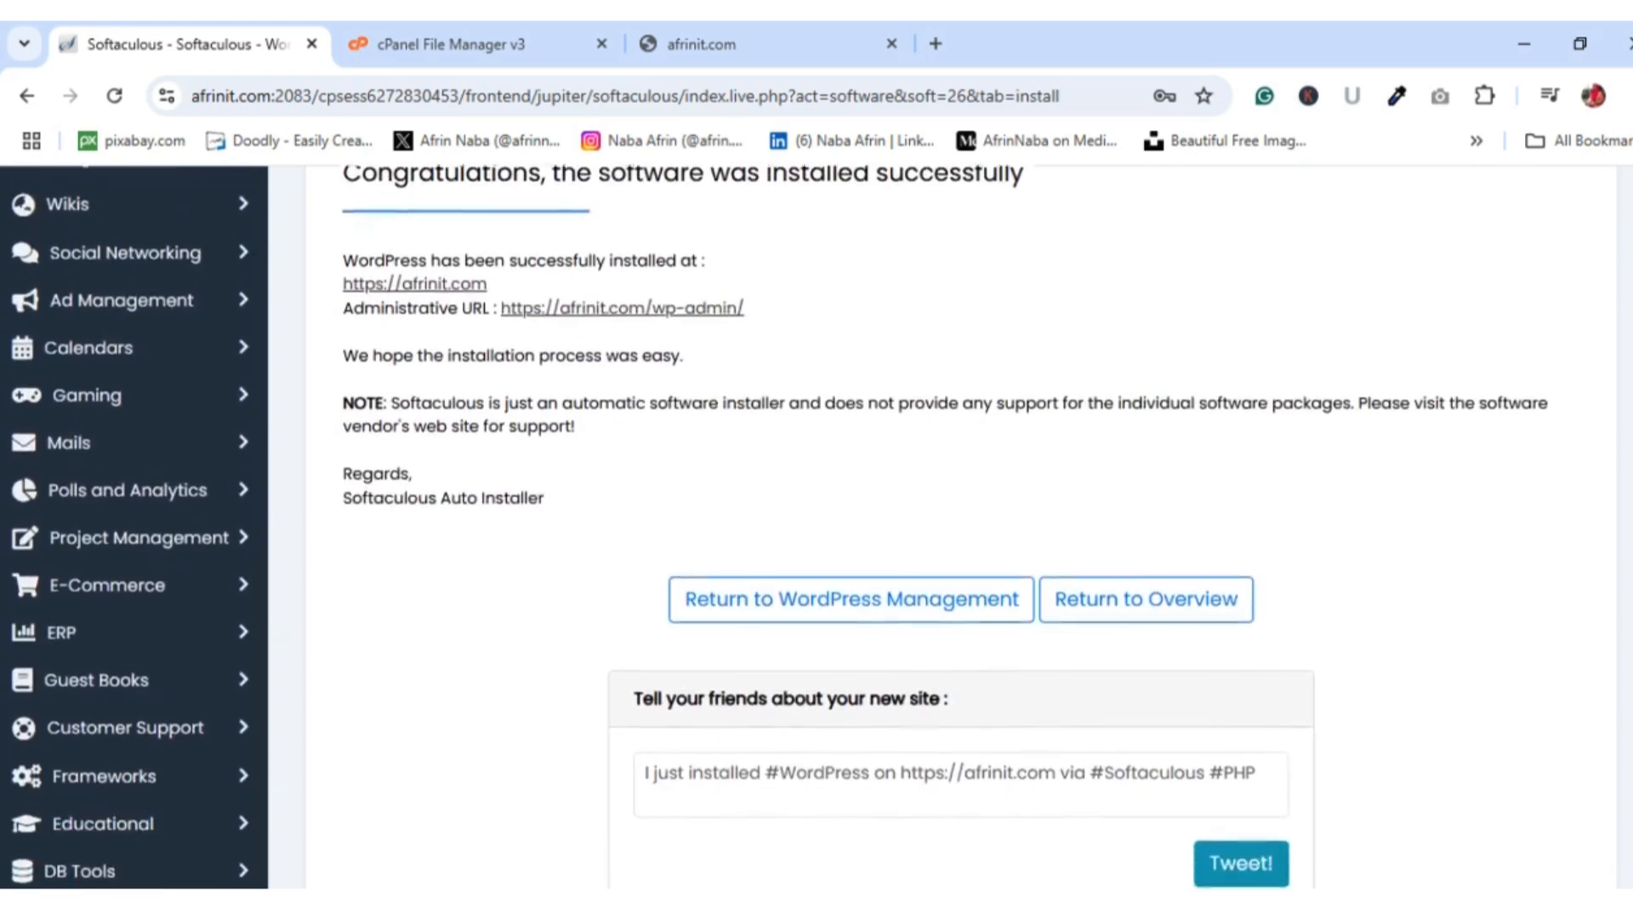
scroll(961, 527, "down", 1)
scroll(961, 528, "up", 3)
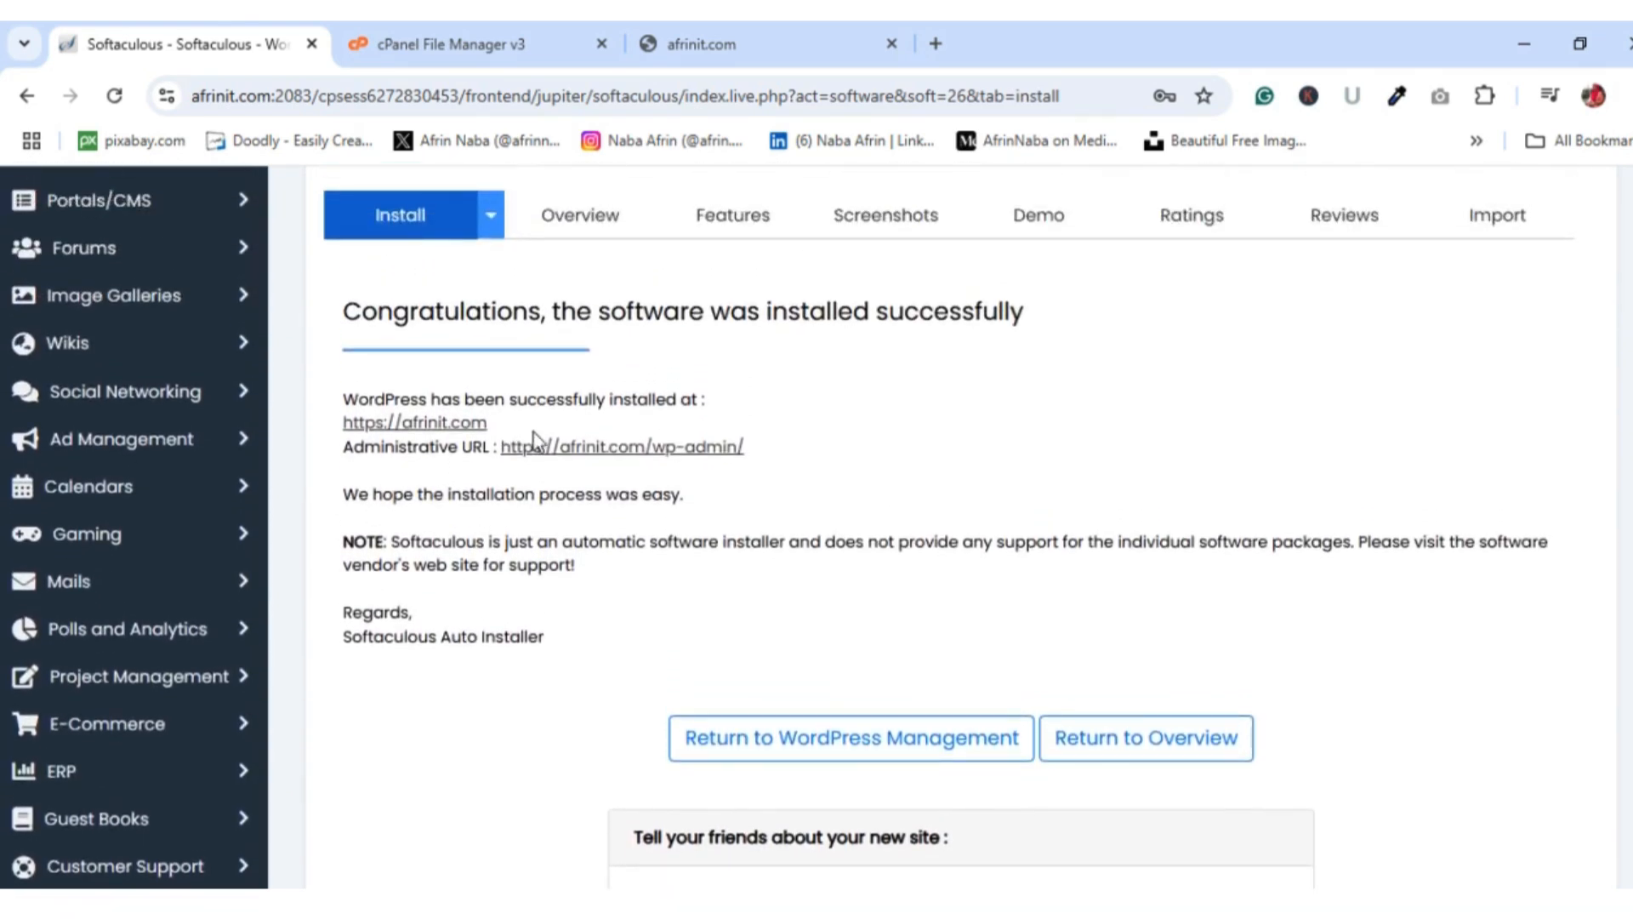
Open the site's administrative URL, declining the easy setup process, and dismiss both notices on the Assistant page.
left_click(553, 448)
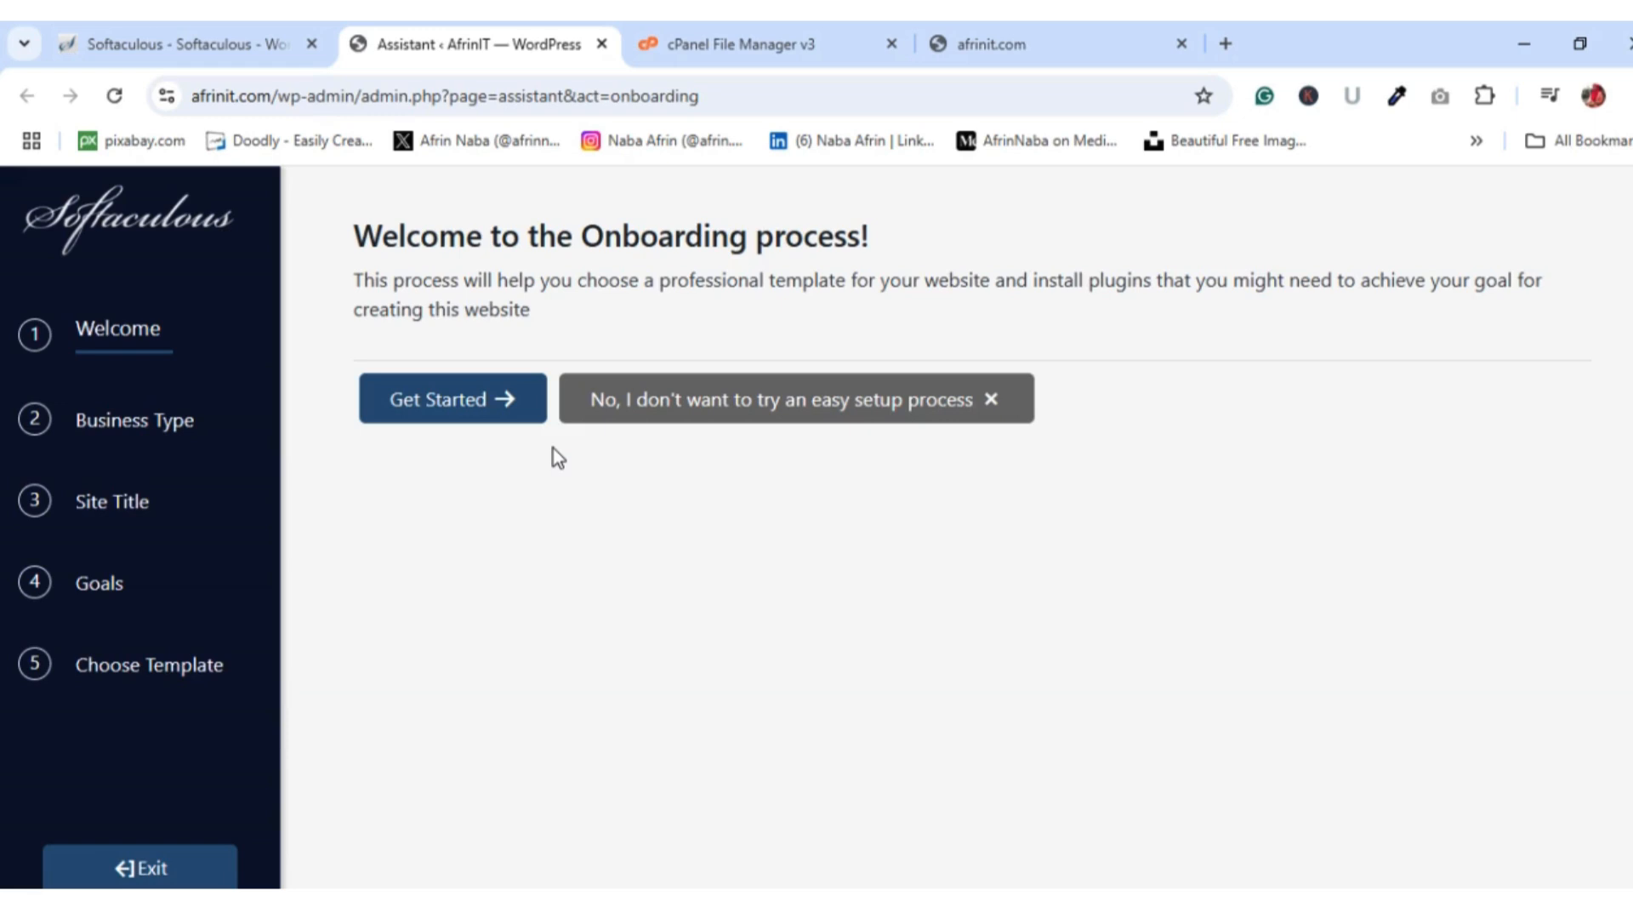
left_click(703, 425)
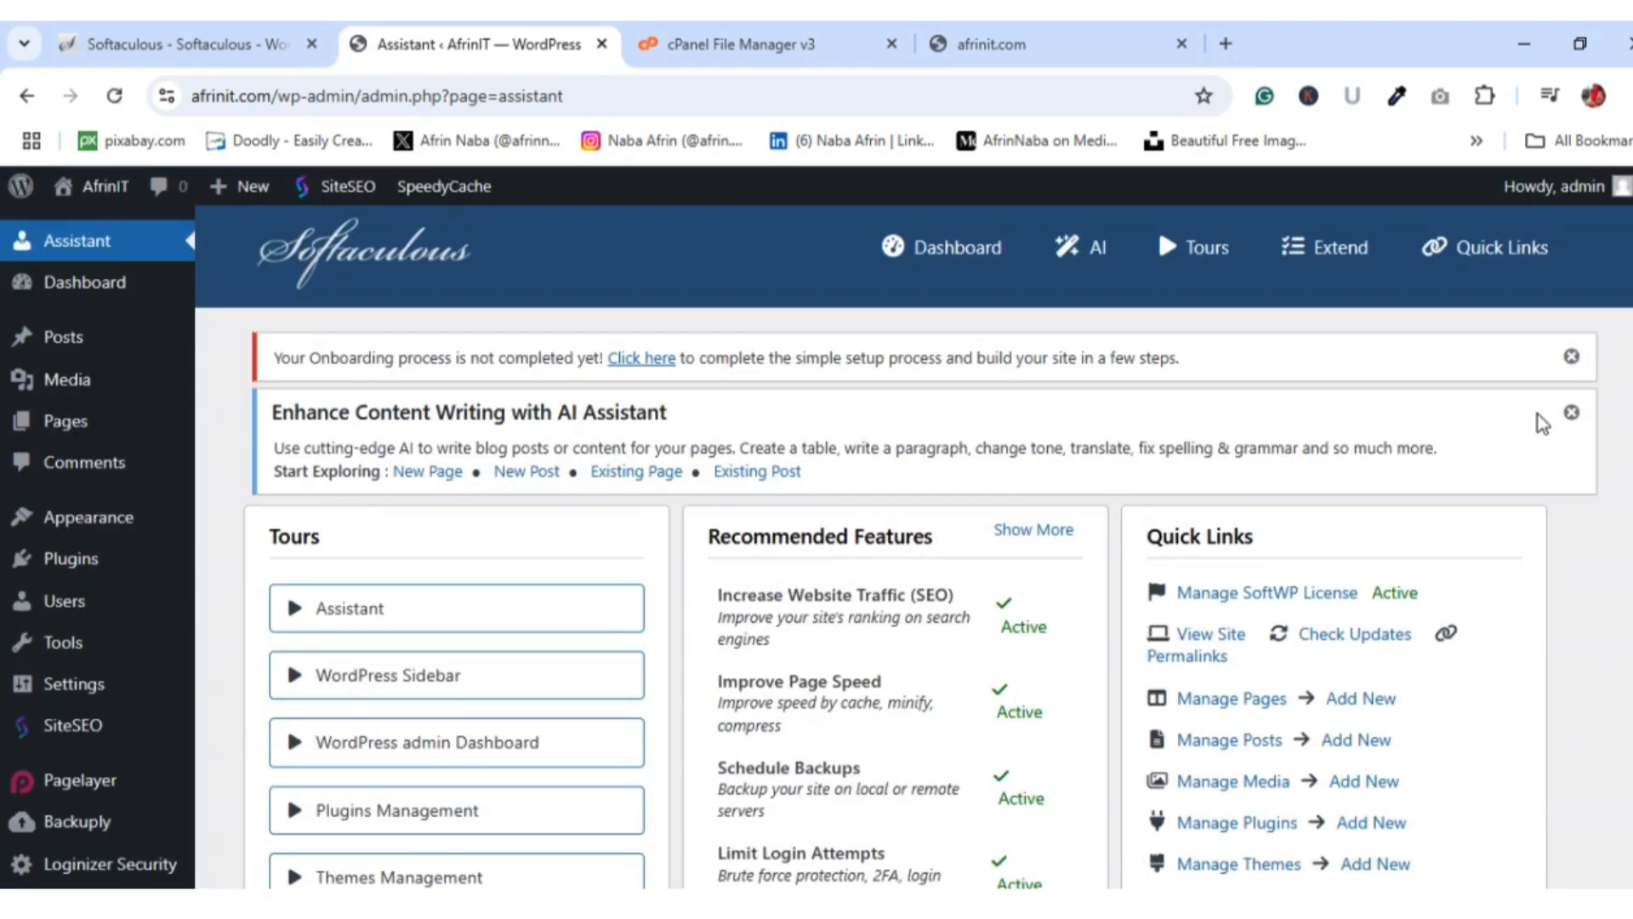
left_click(1570, 413)
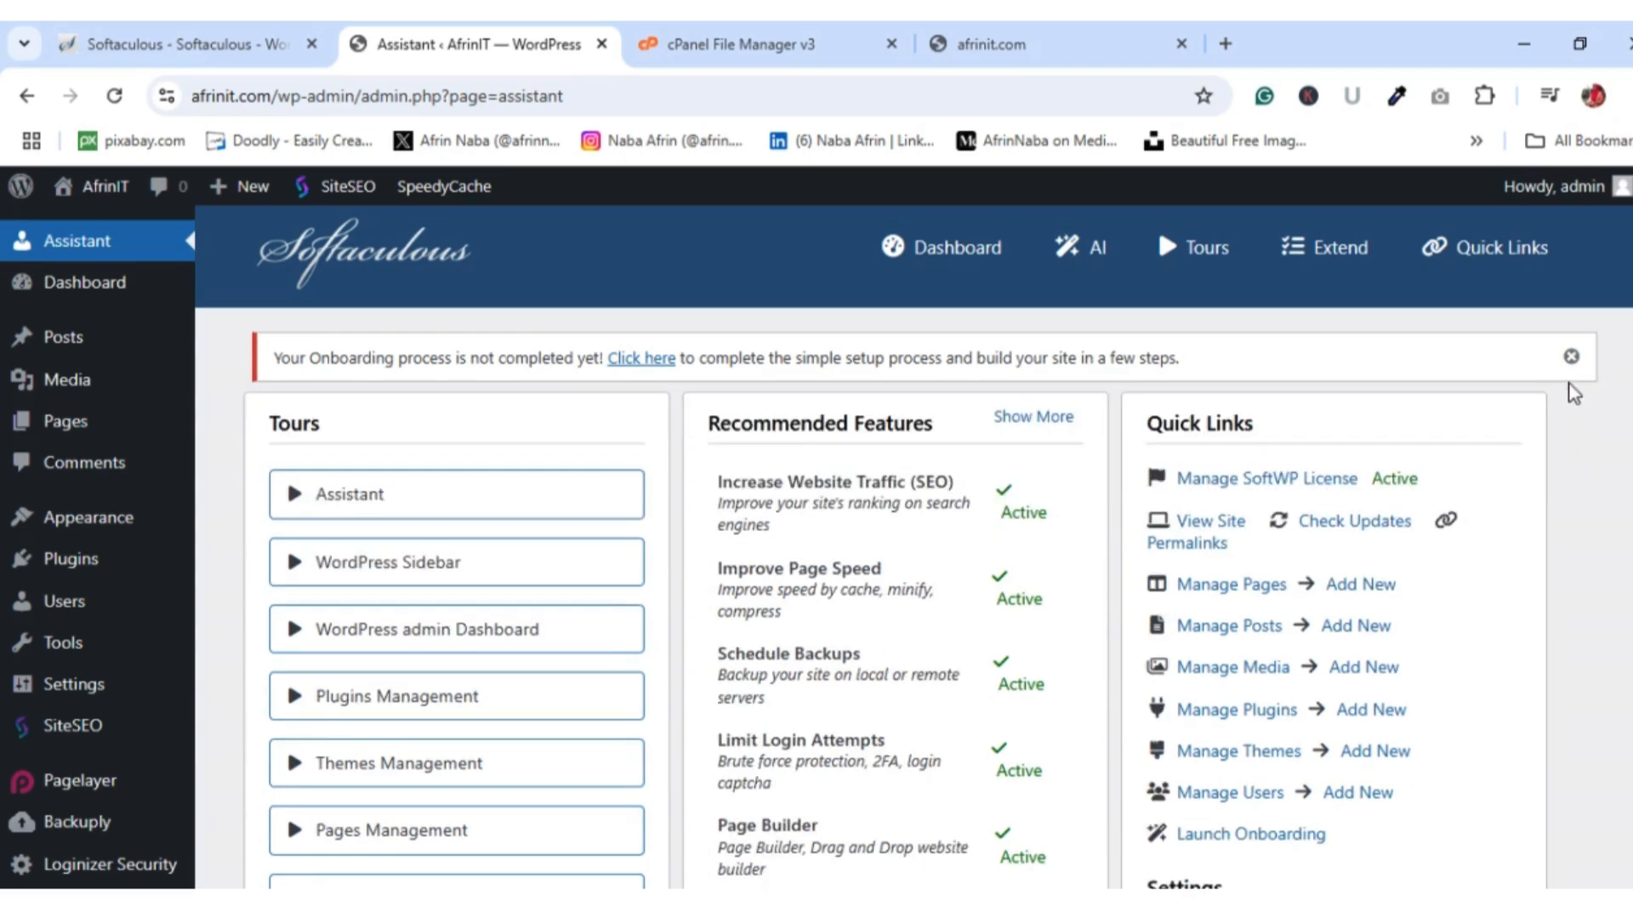
left_click(1571, 362)
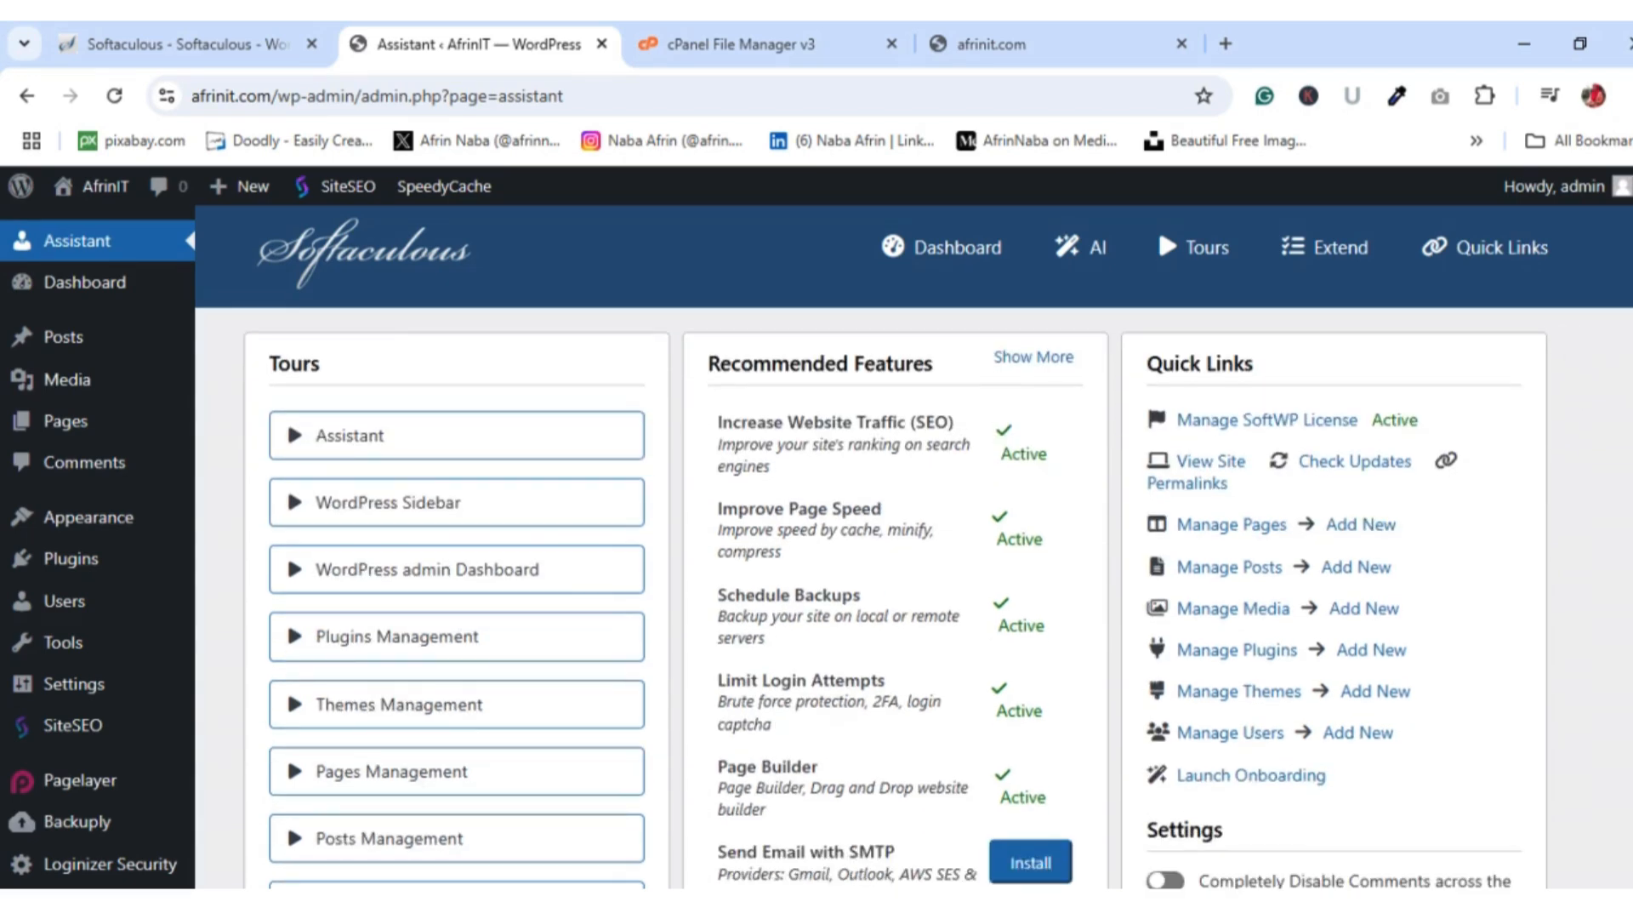
Review the Assistant page, and open the WordPress Dashboard to look through its widgets.
scroll(914, 544, "down", 3)
scroll(914, 545, "up", 3)
mouse_move(58, 289)
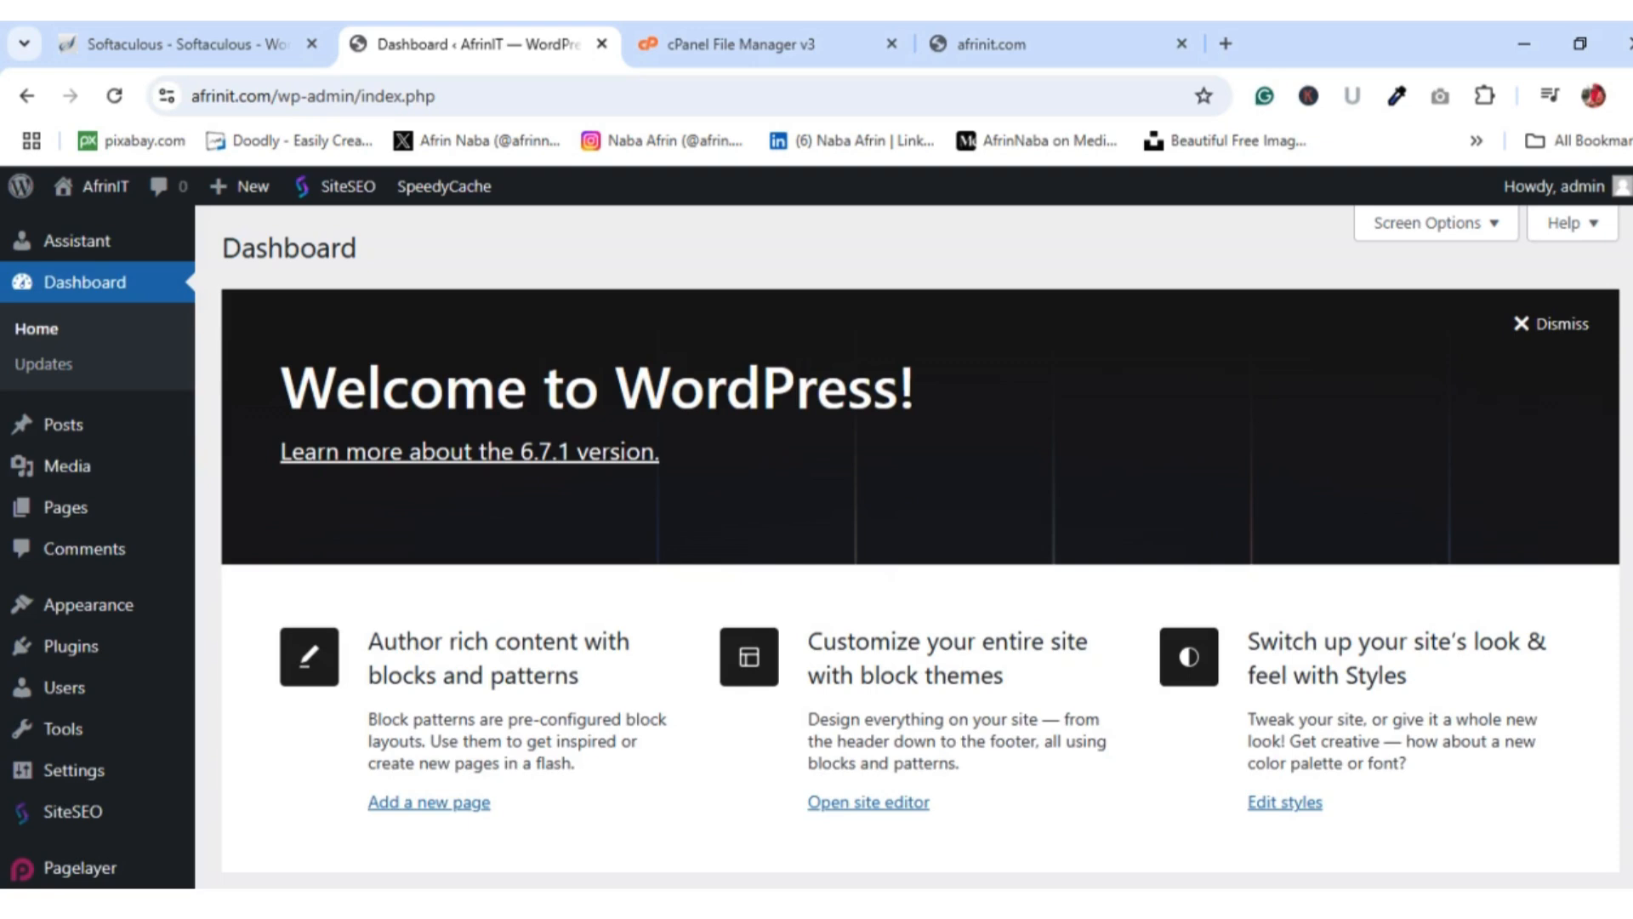
scroll(919, 545, "down", 2)
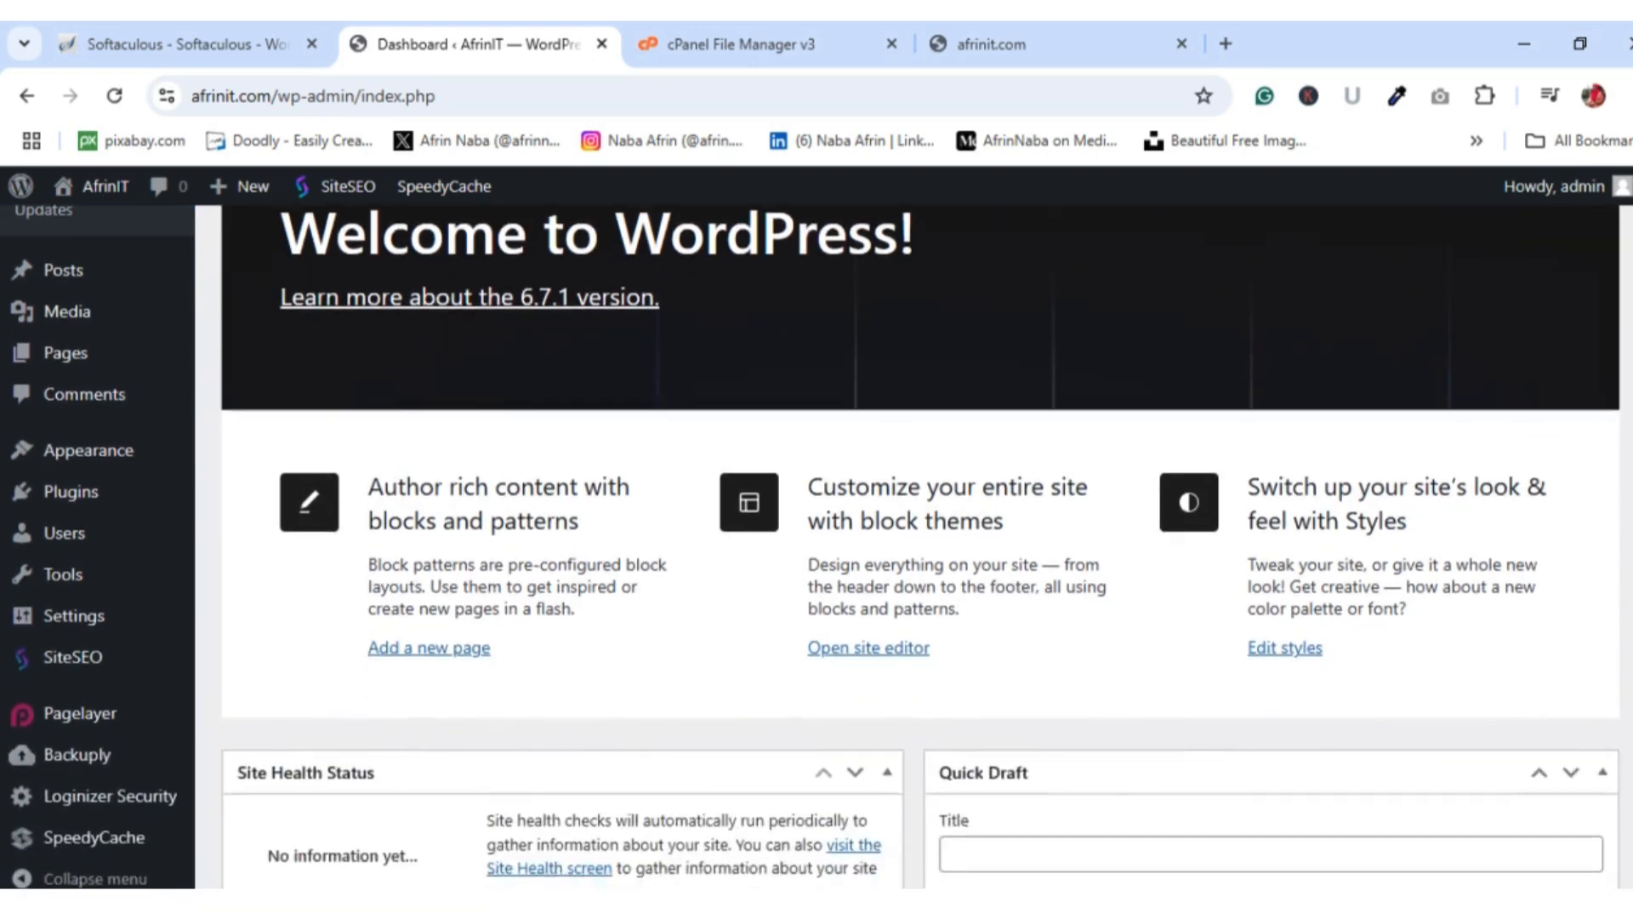
scroll(918, 544, "down", 10)
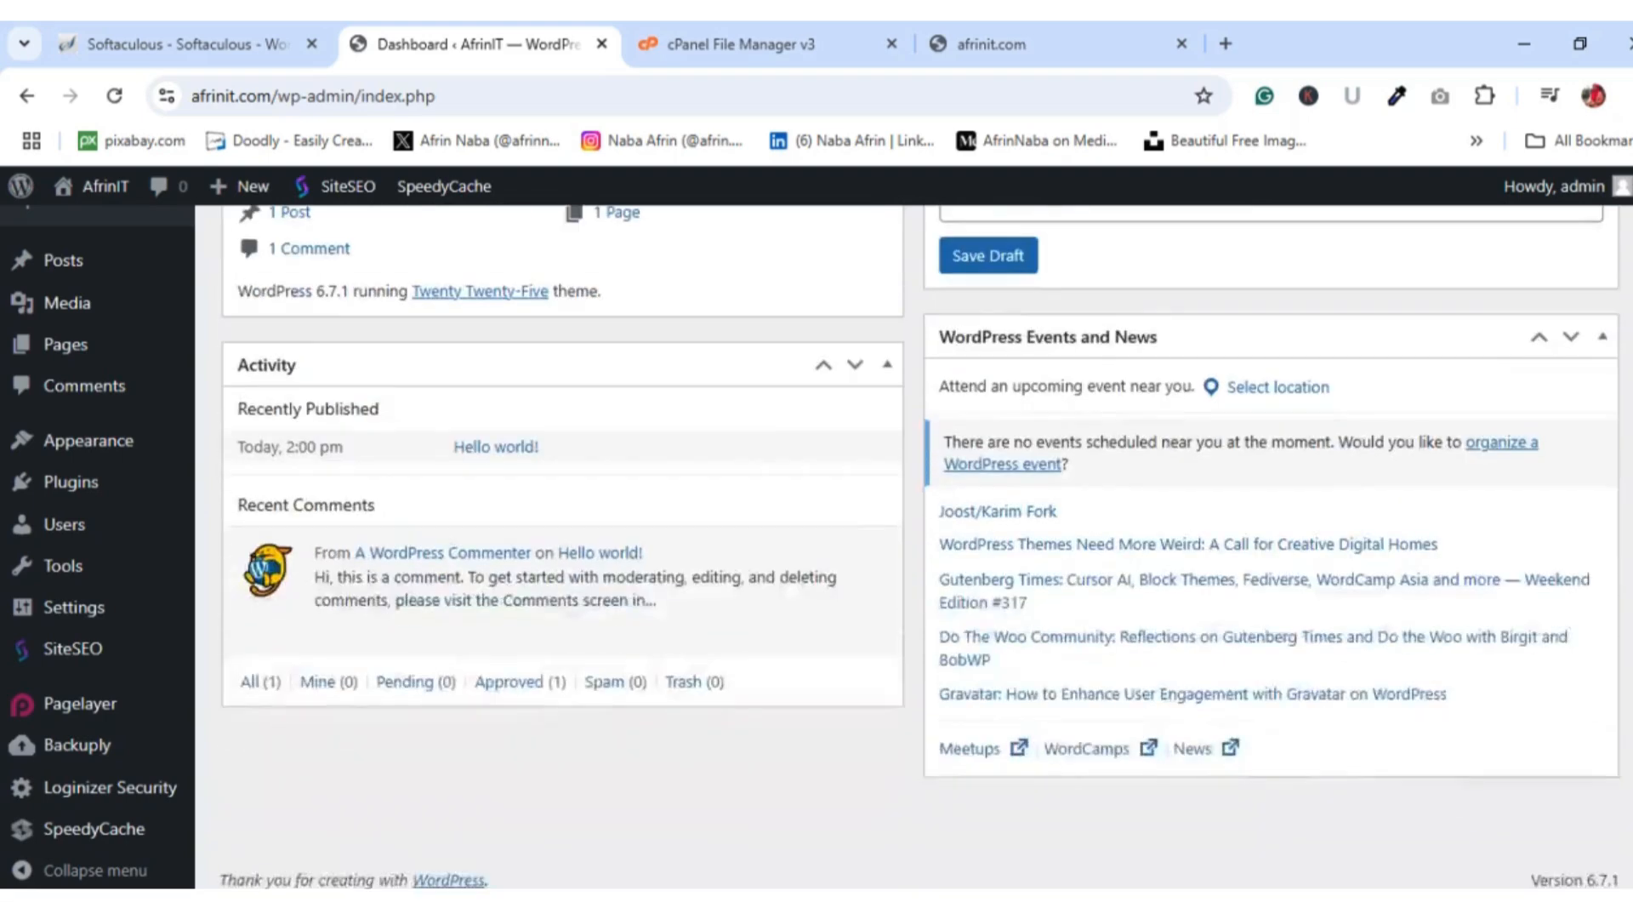
Review the list of all posts, and open the list of all pages in the WordPress admin area.
scroll(918, 545, "up", 12)
mouse_move(28, 432)
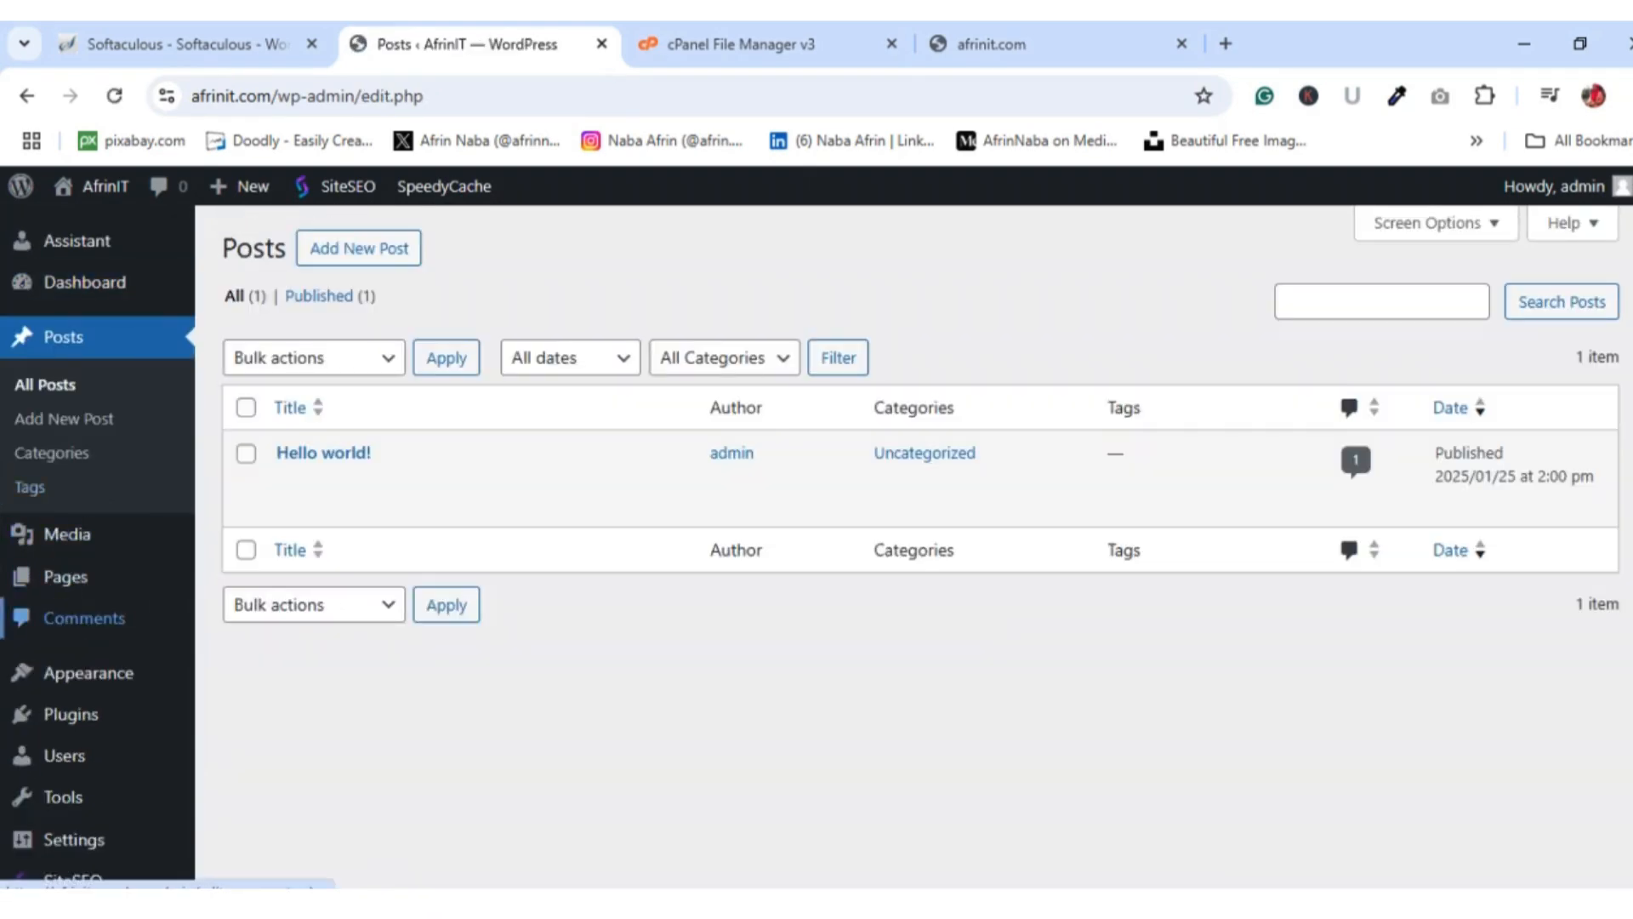
mouse_move(72, 586)
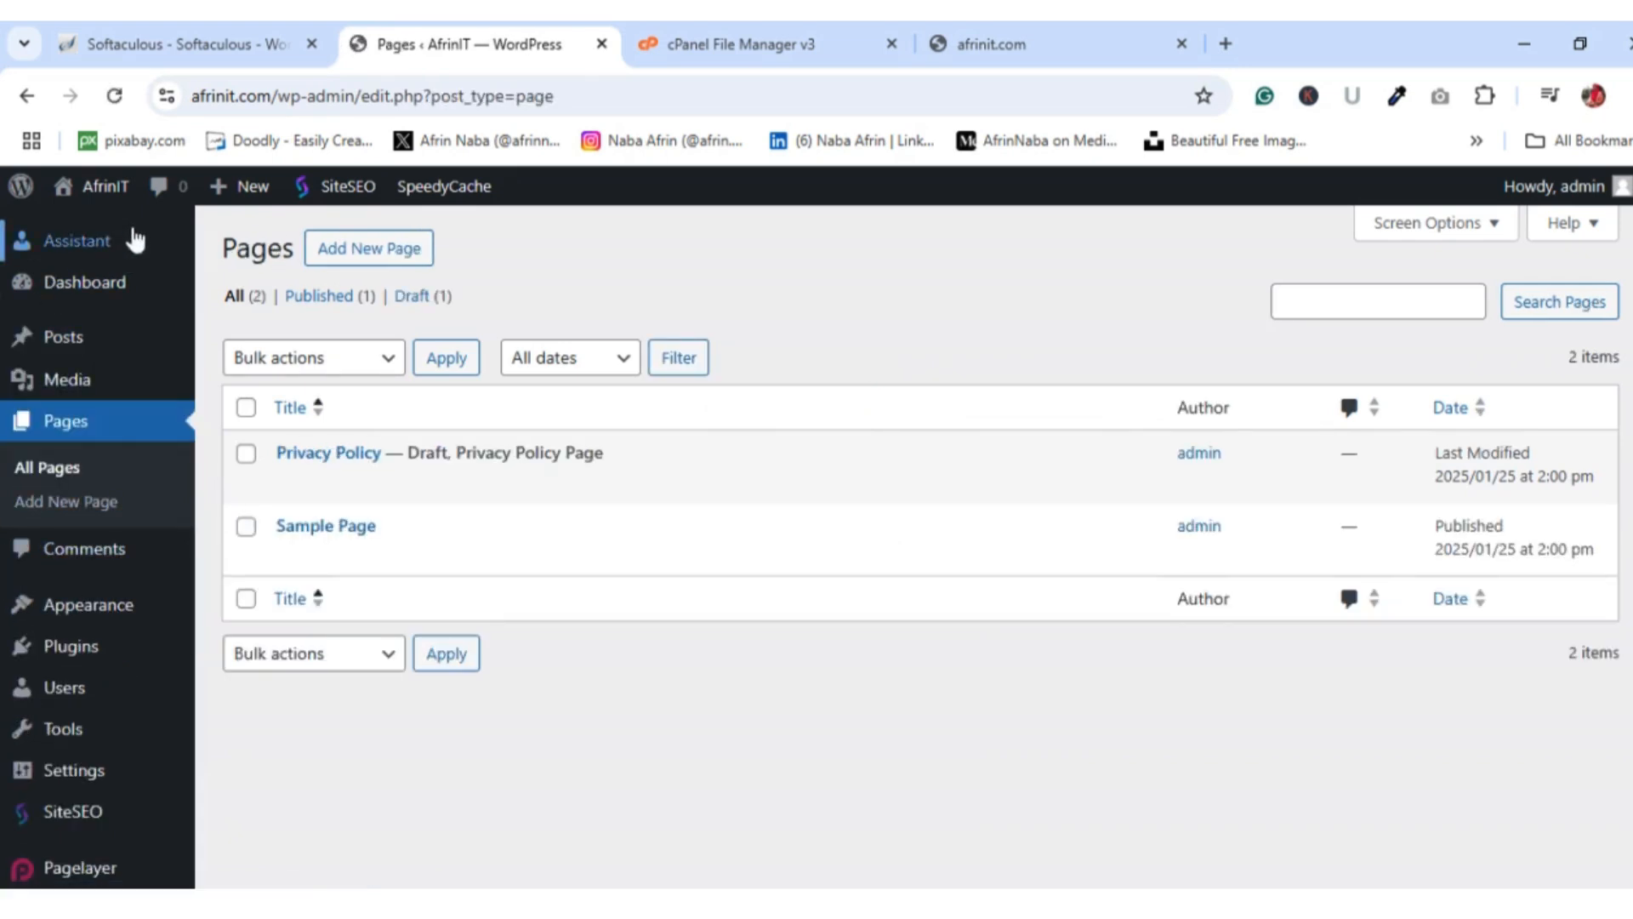
Open the AfrinIT site's front end in a new browser tab and reload it to load the current home page.
right_click(113, 189)
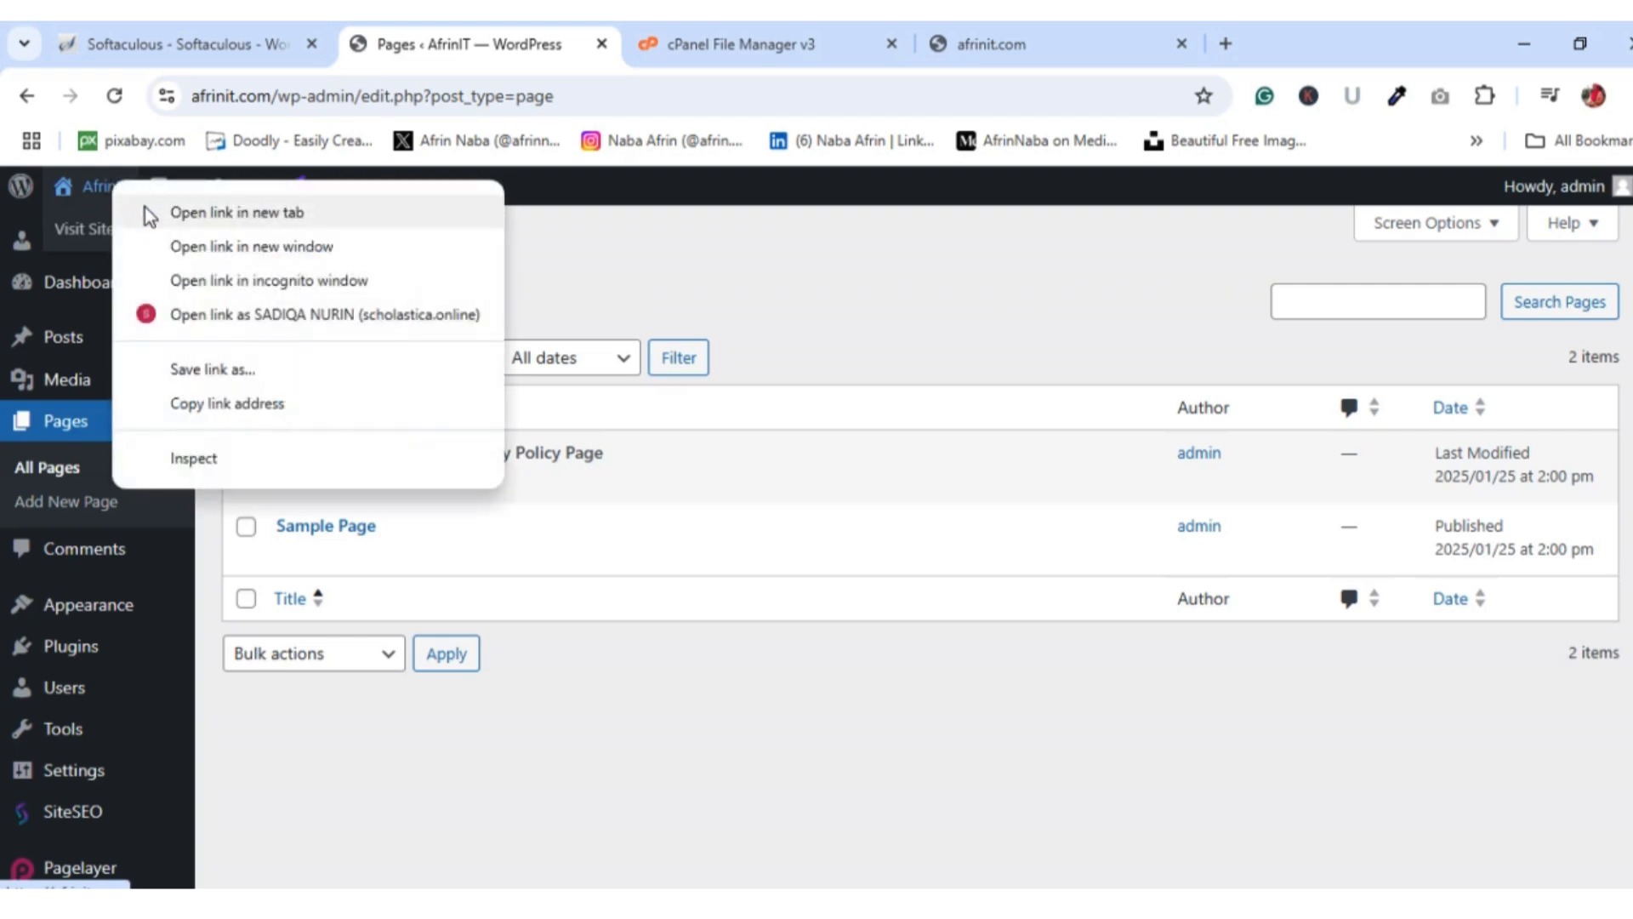
left_click(146, 209)
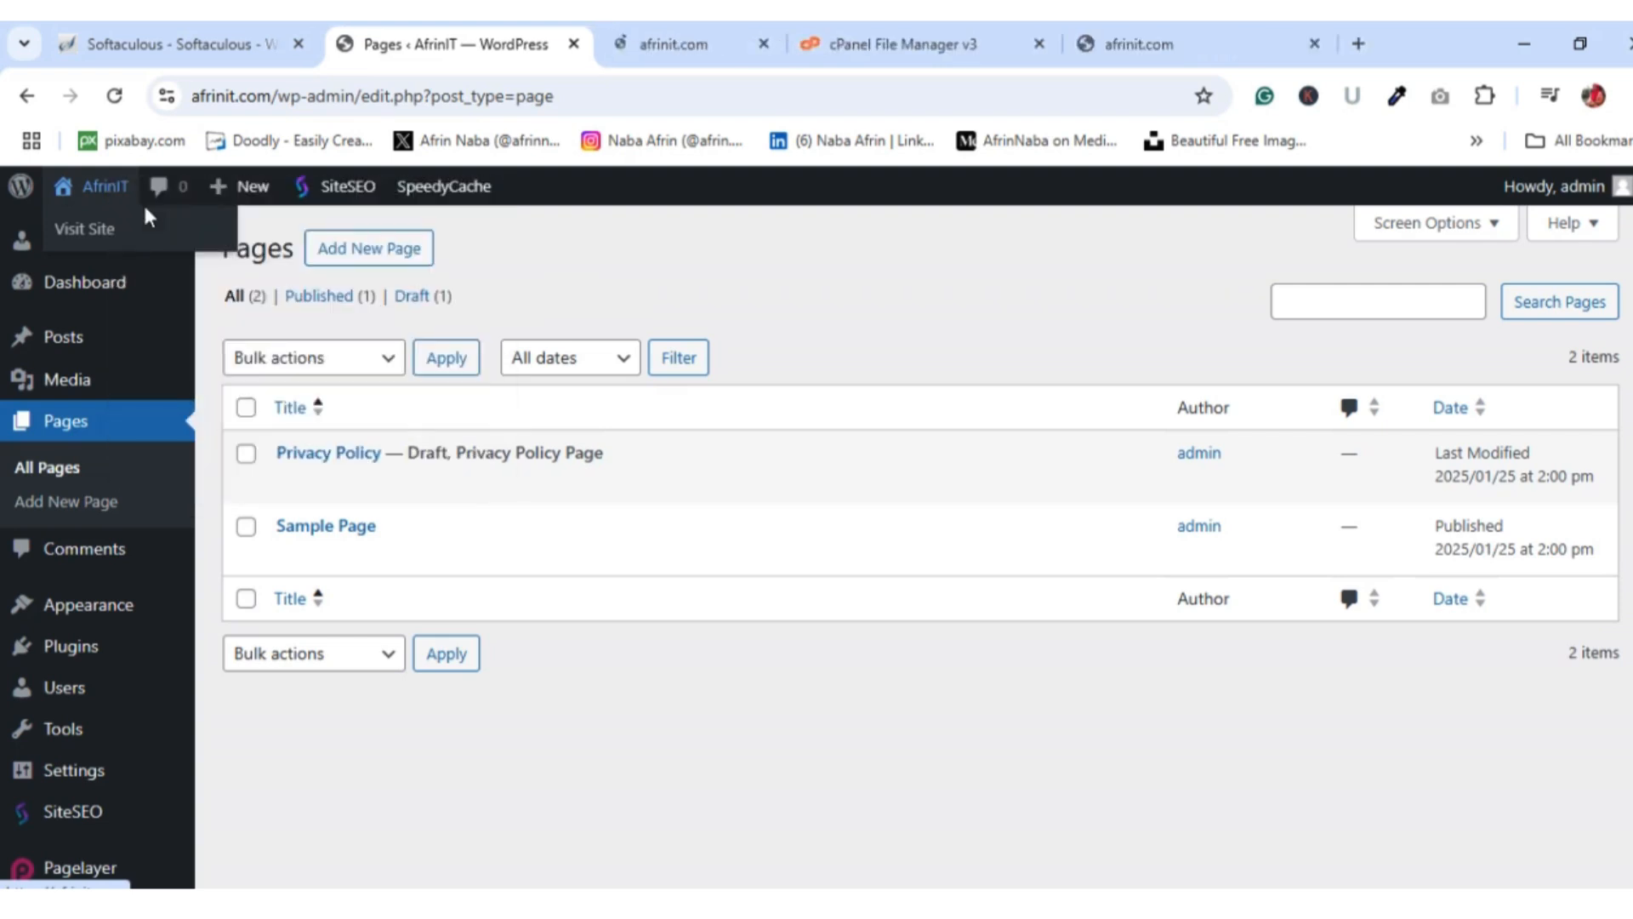
left_click(662, 31)
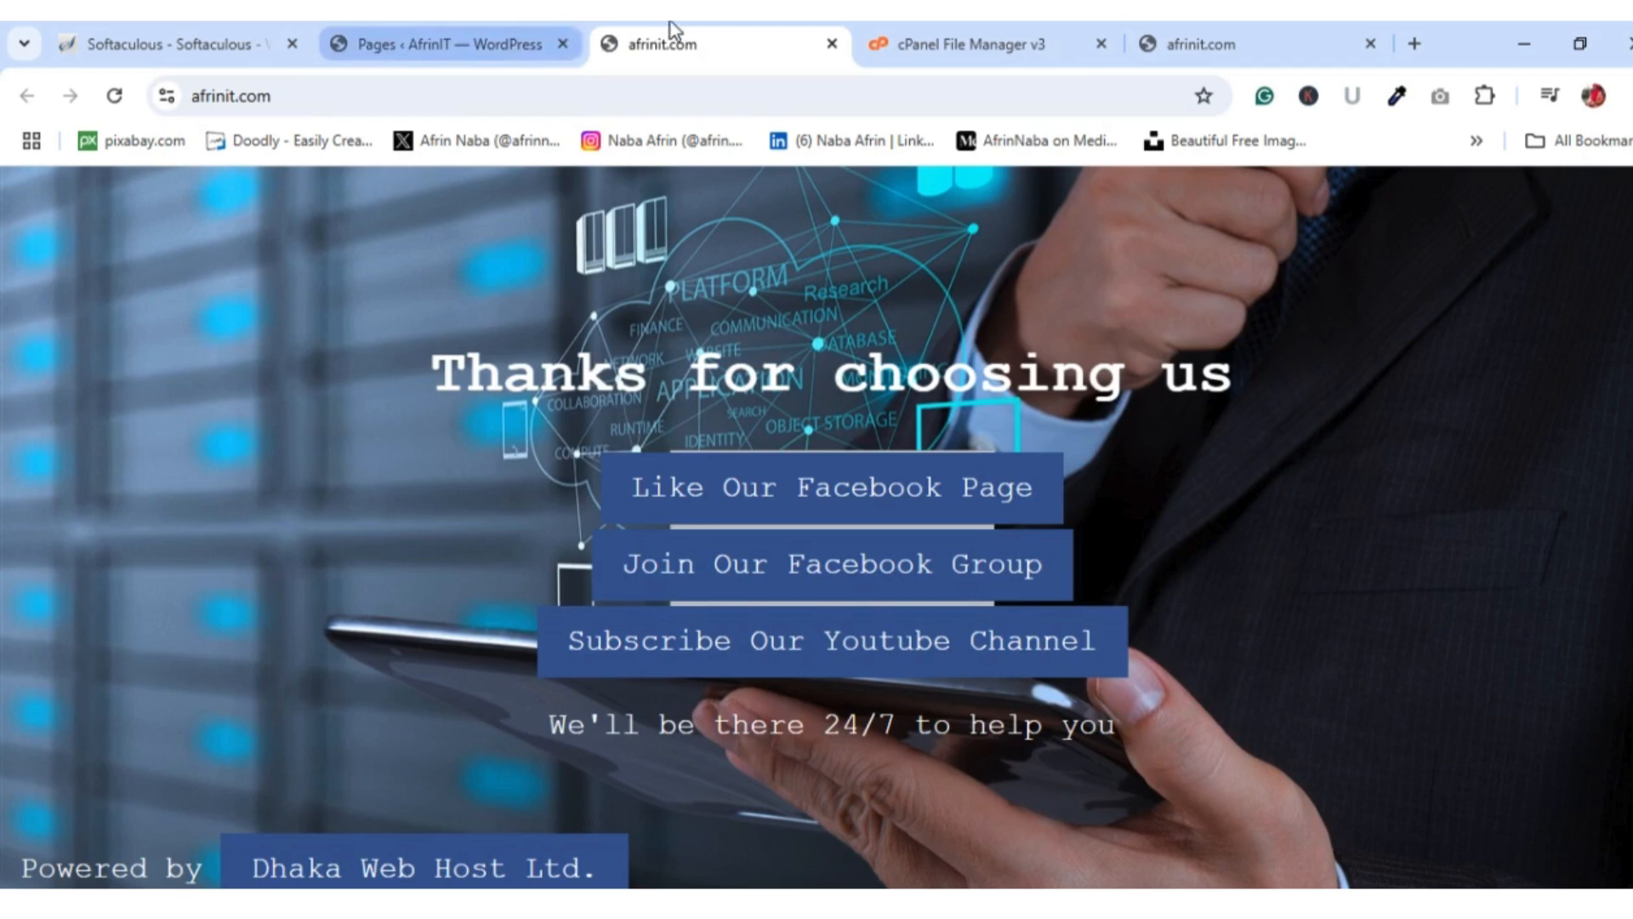
left_click(114, 95)
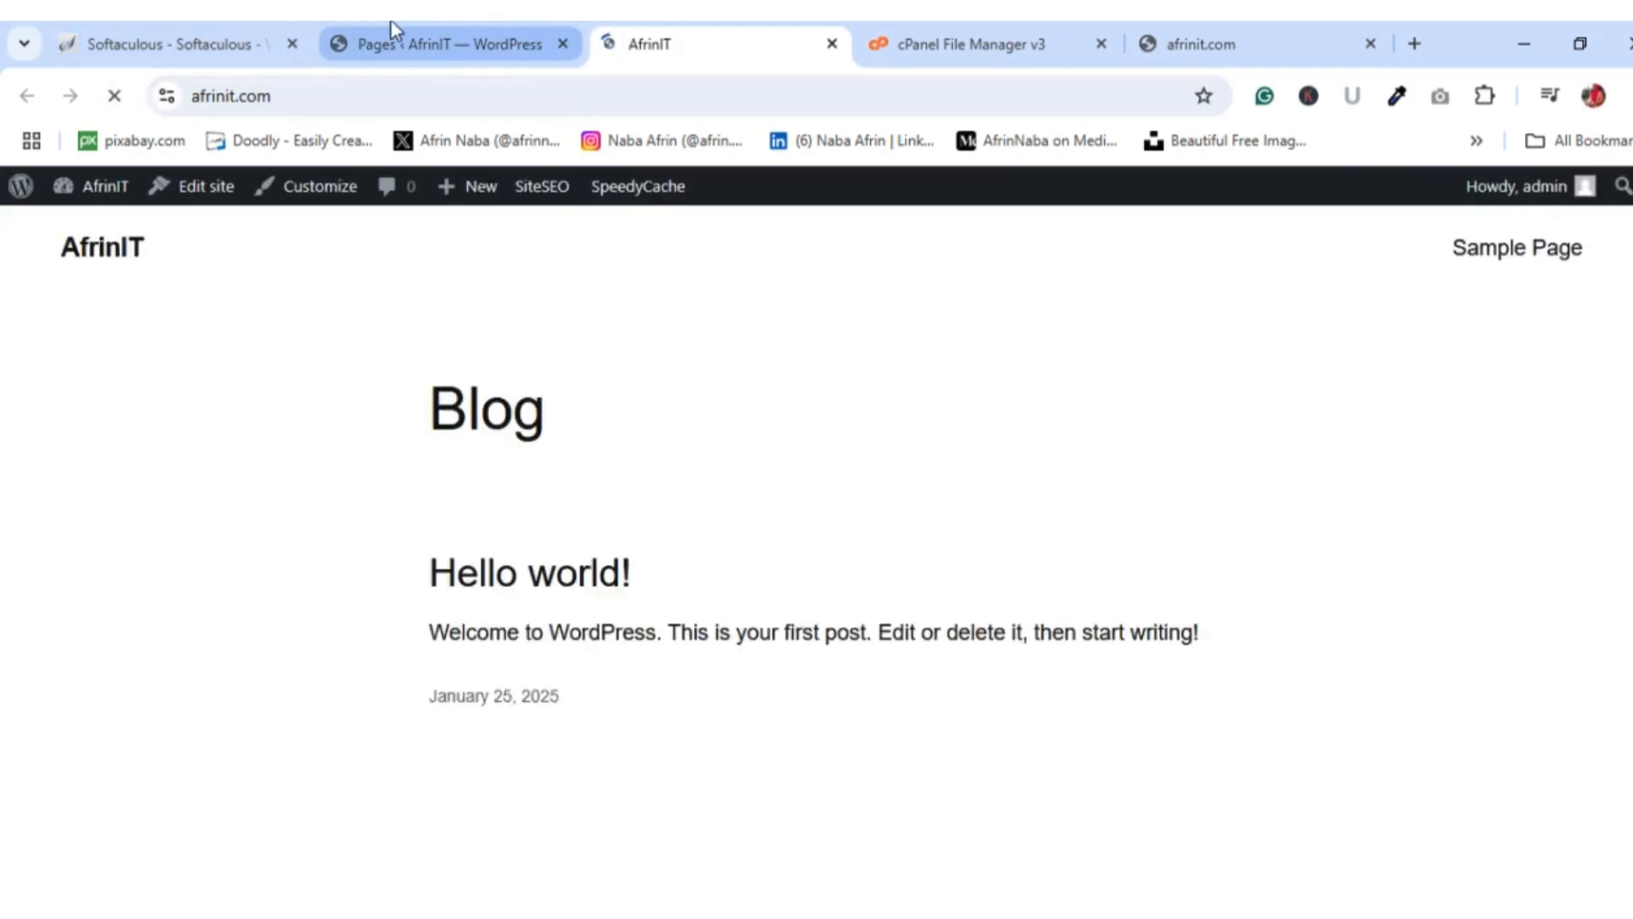
Look through the site's Blog home page, and return to the Pages list in the WordPress admin area.
scroll(817, 510, "up", 1)
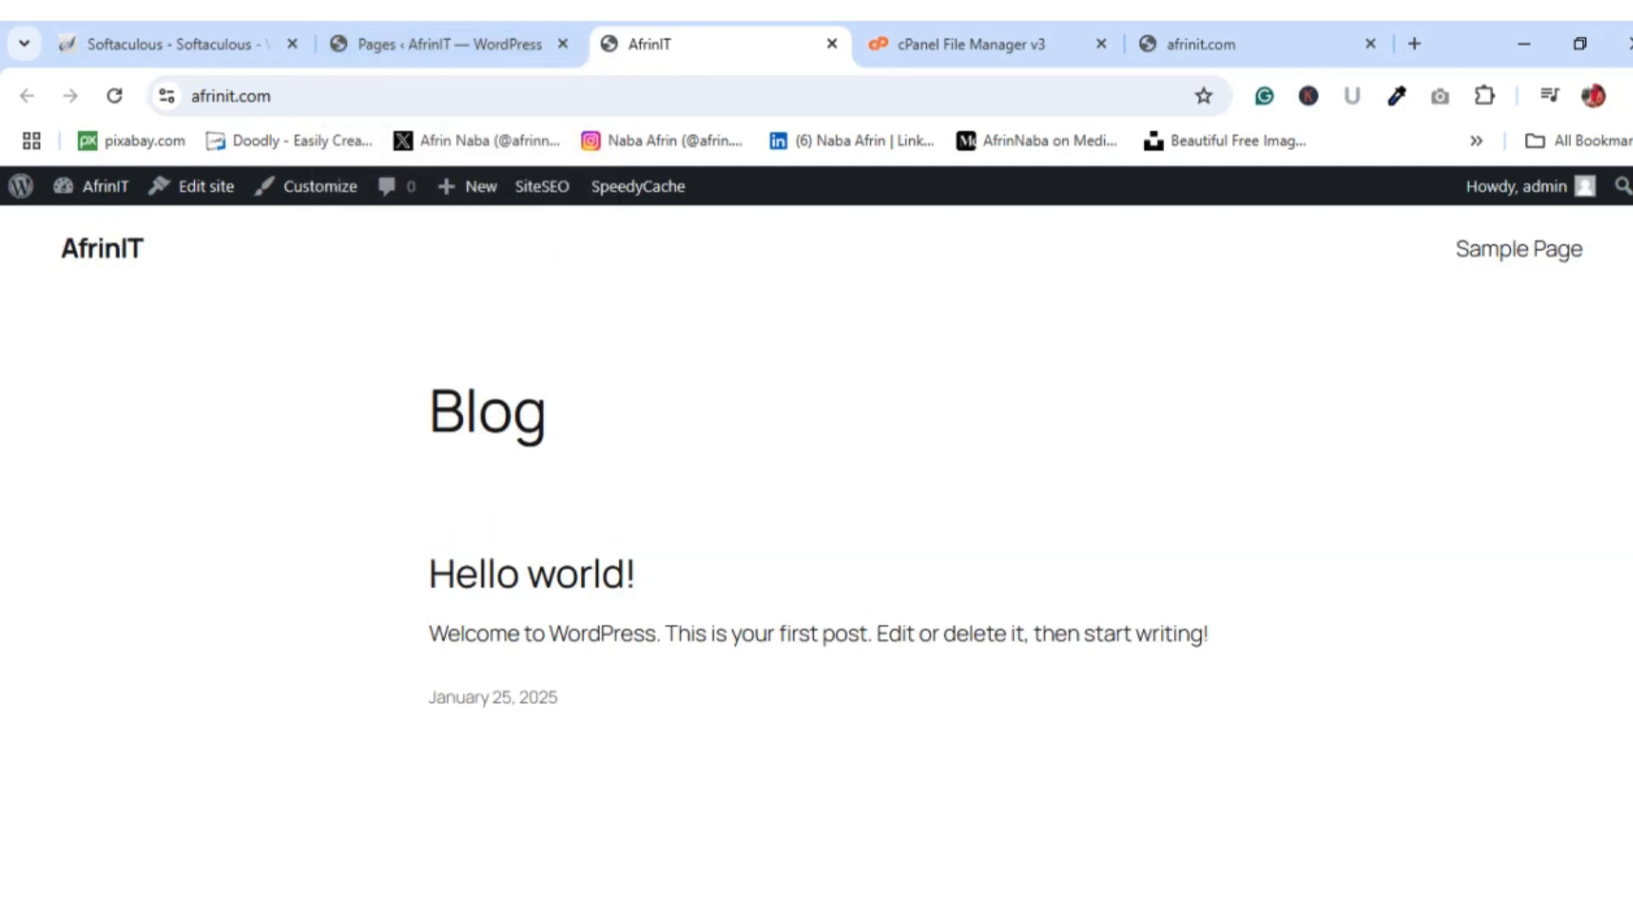
scroll(817, 510, "down", 7)
scroll(817, 511, "up", 6)
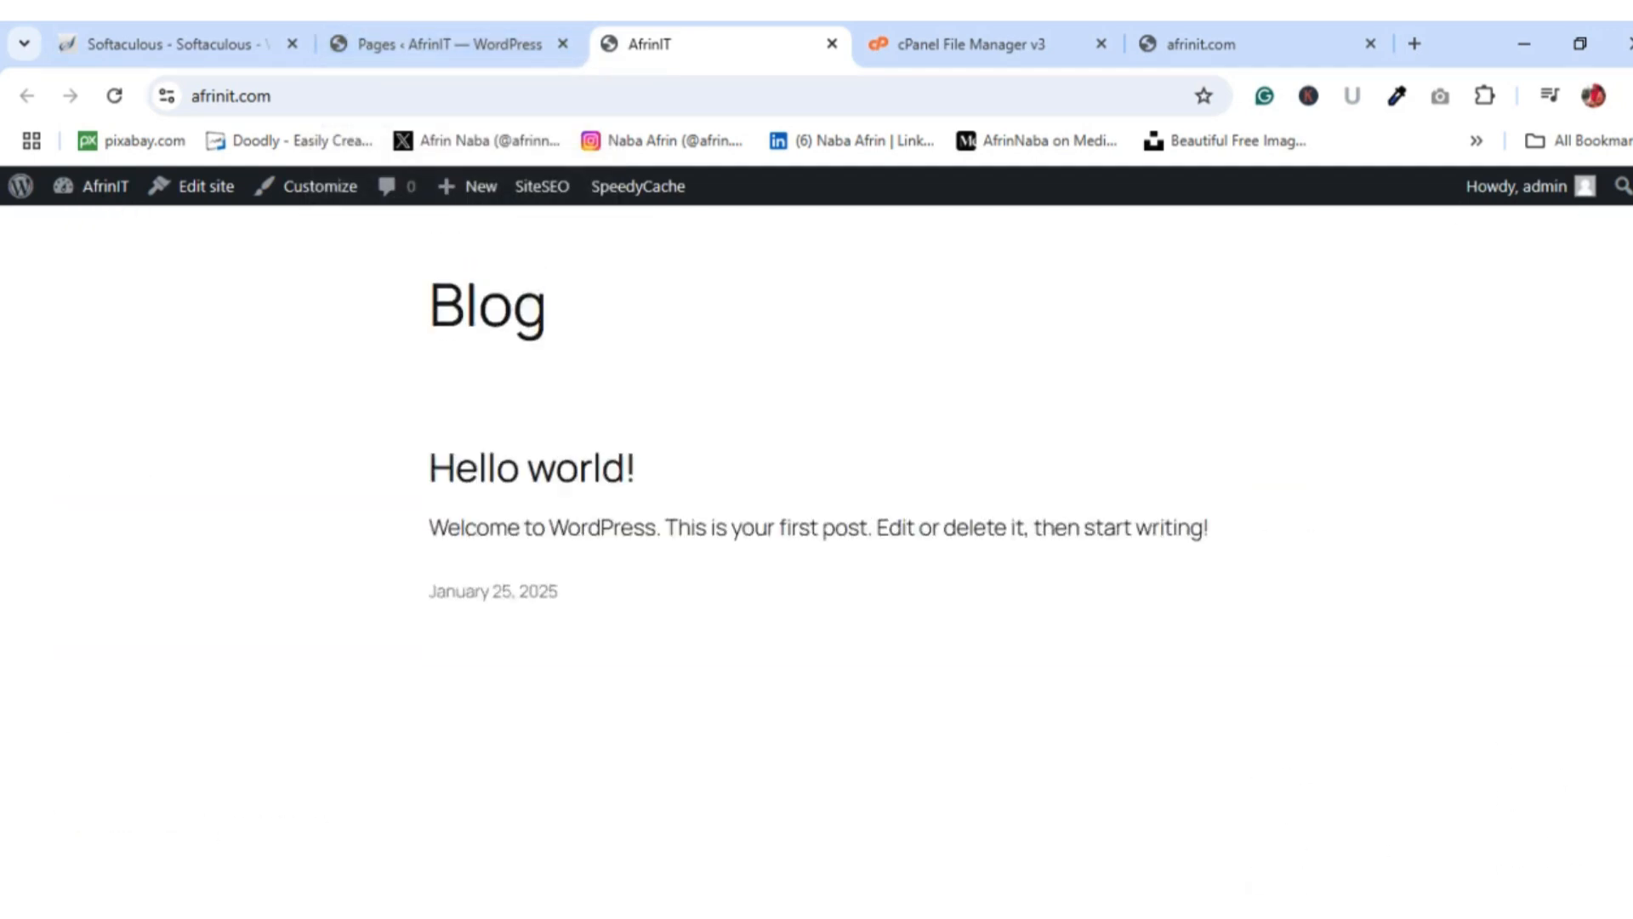
left_click(388, 34)
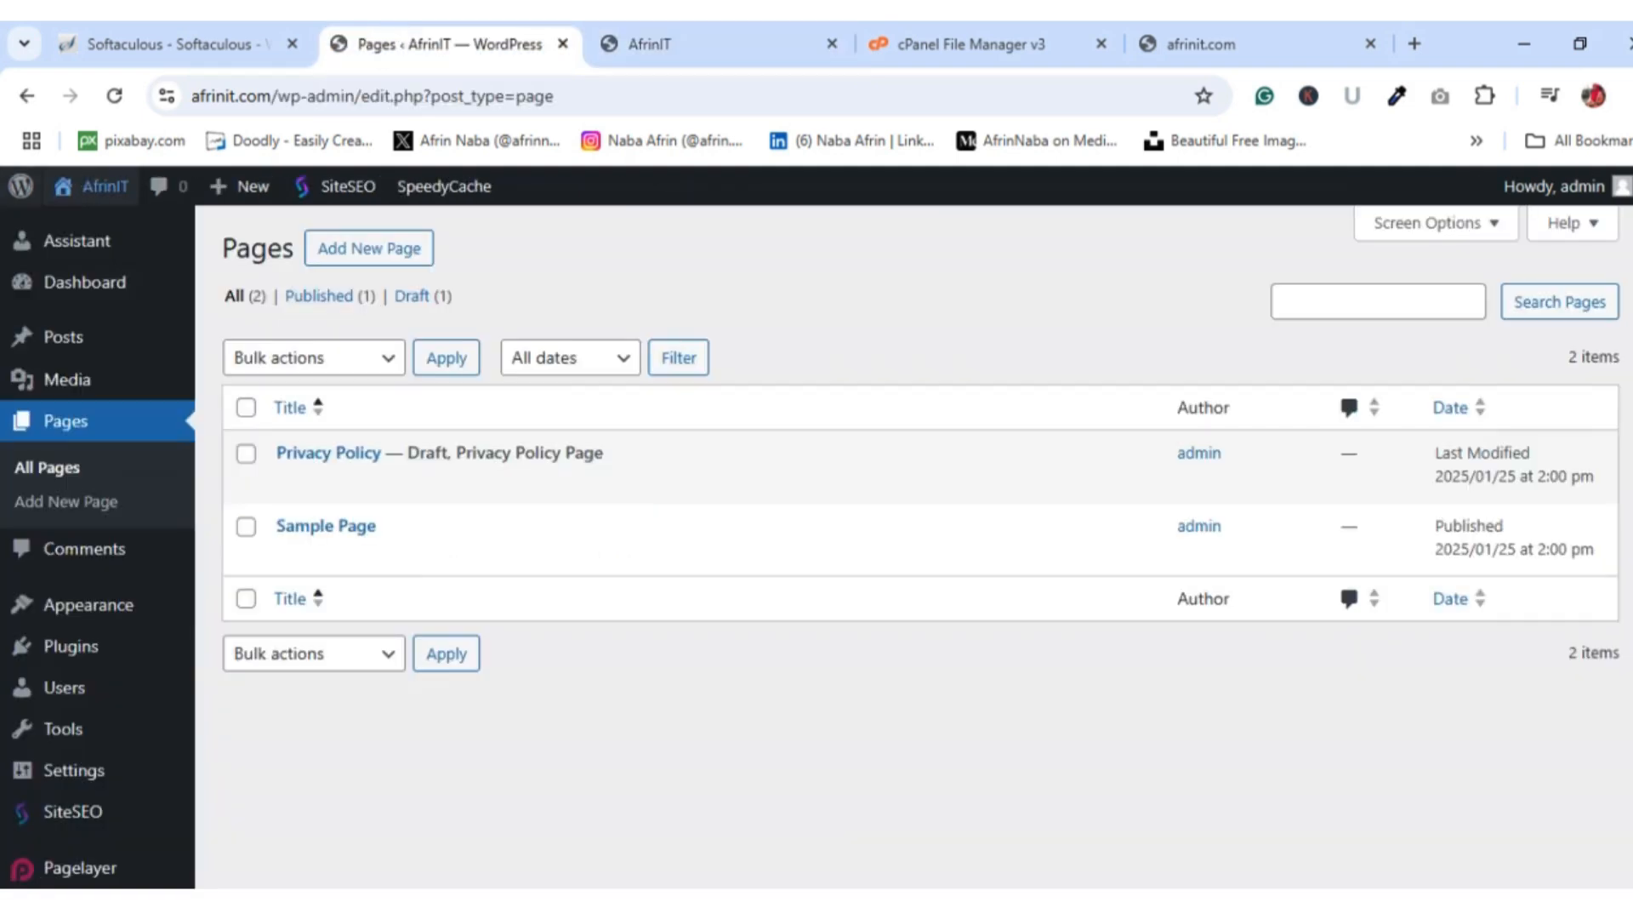